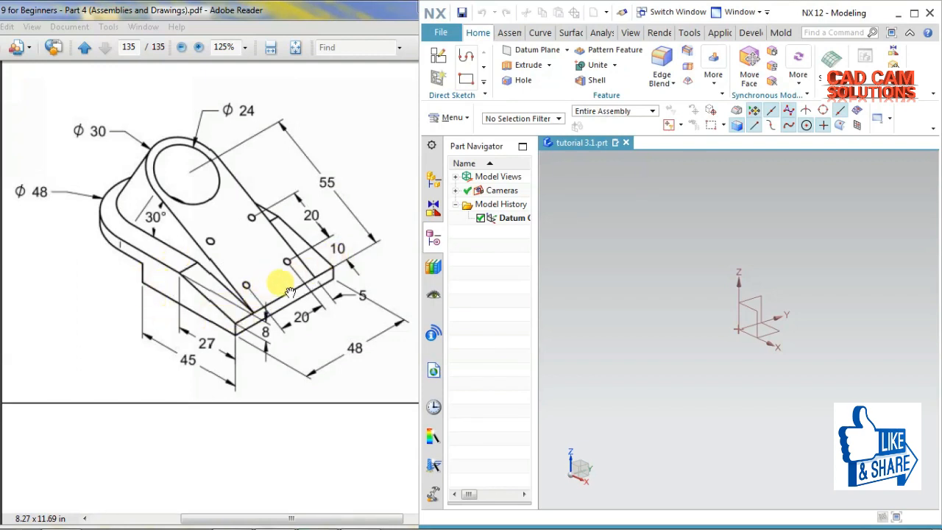
Create a sketch on the datum XZ plane with the X axis as the horizontal reference
{"action": "left_click", "coordinate": [442, 57]}
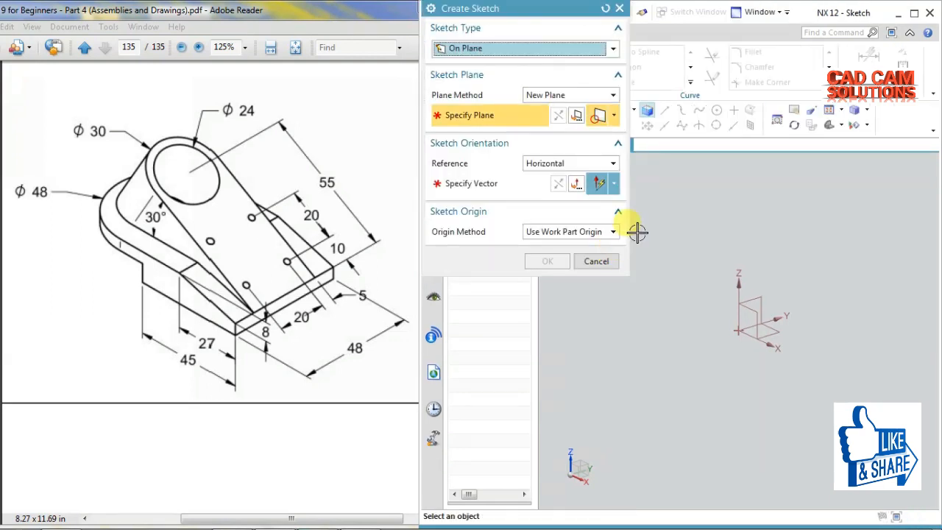
{"action": "left_click", "coordinate": [748, 302]}
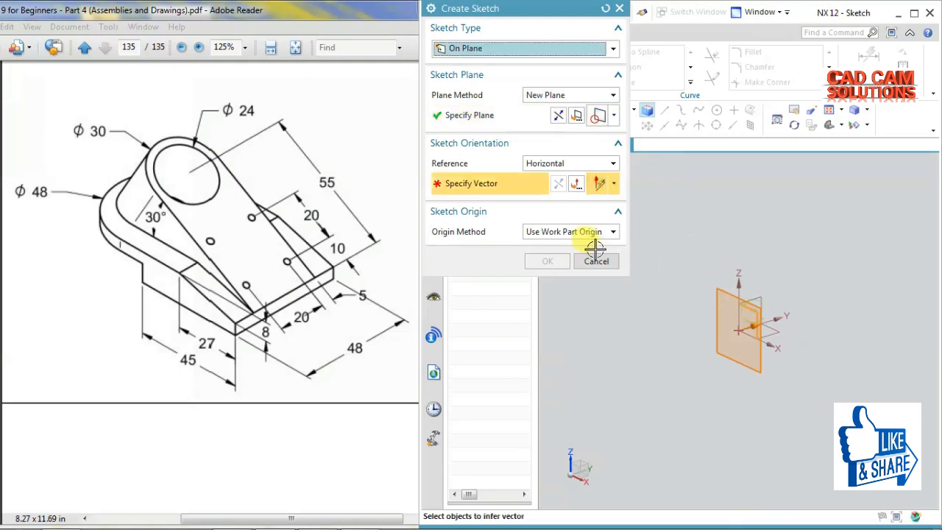
{"action": "left_click", "coordinate": [762, 335]}
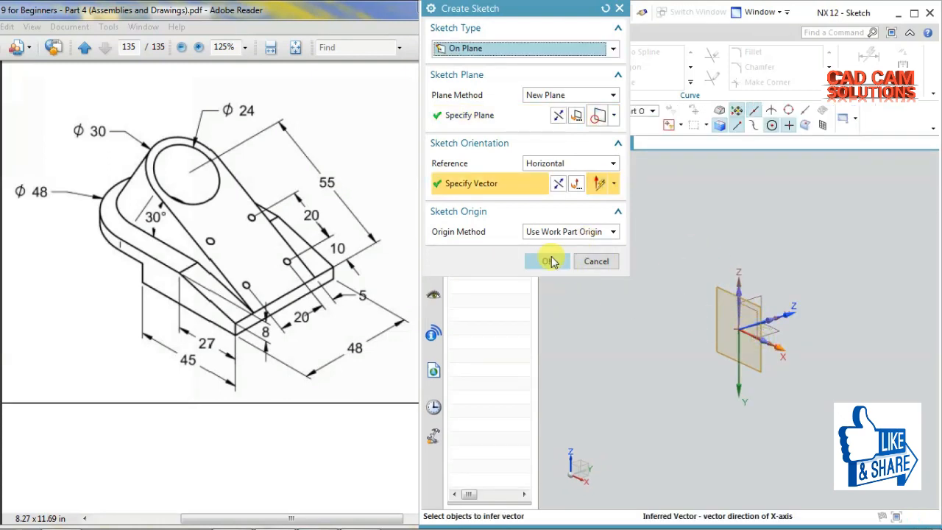
{"action": "left_click", "coordinate": [547, 263]}
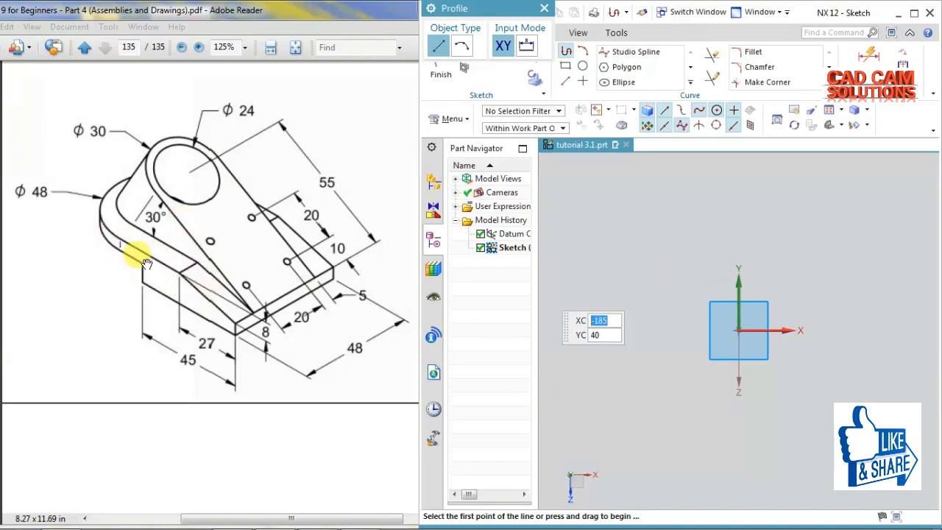
Sketch connected lines from the origin: about 45 mm along the negative X axis, 9 mm upward, and 43 mm further in negative X
{"action": "left_click", "coordinate": [739, 331]}
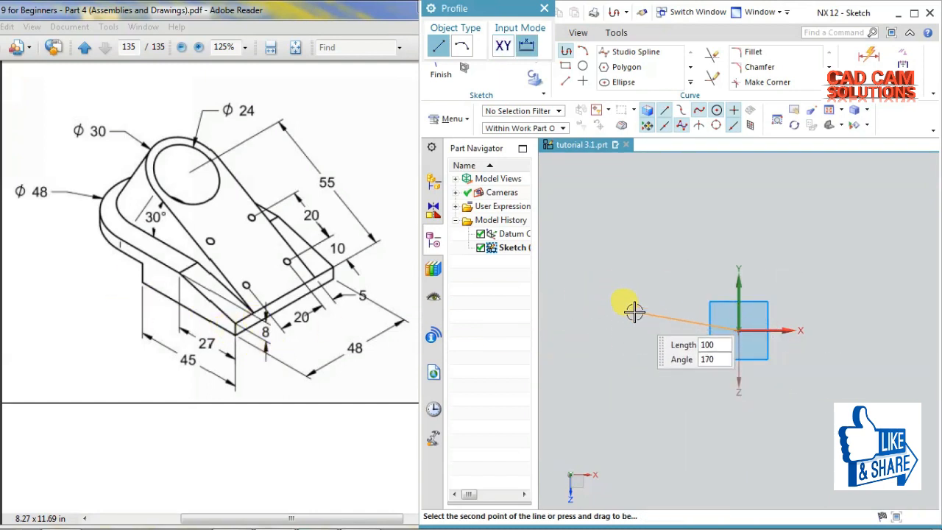
{"action": "left_click", "coordinate": [689, 333]}
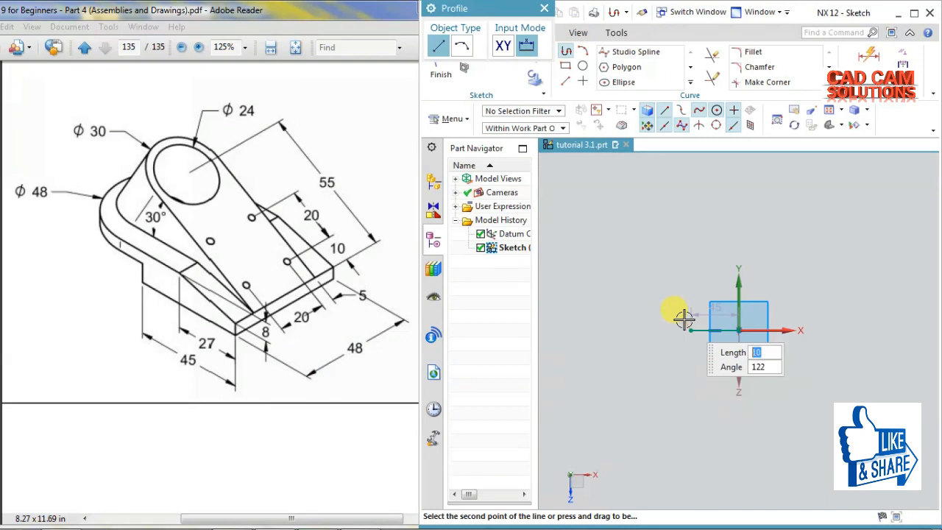
{"action": "scroll", "coordinate": [690, 321], "scroll_direction": "up", "scroll_amount": 2}
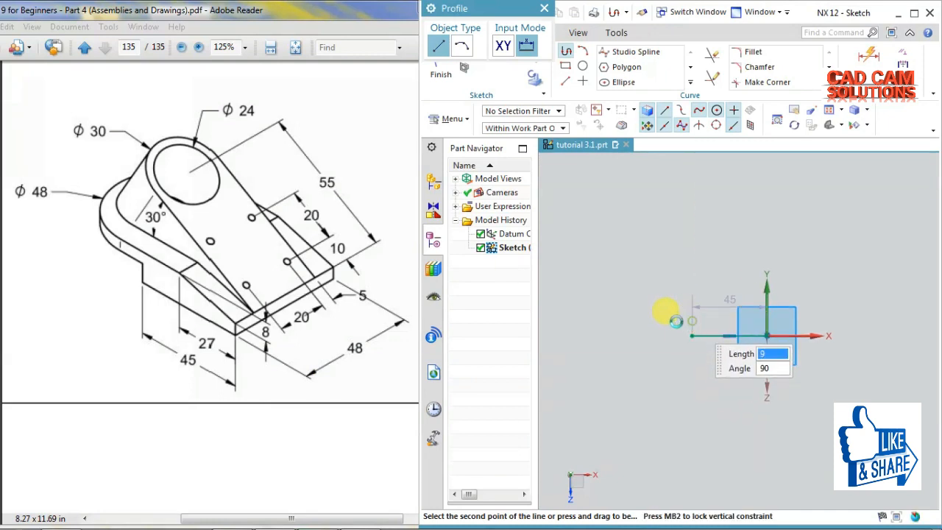
{"action": "left_click", "coordinate": [676, 321]}
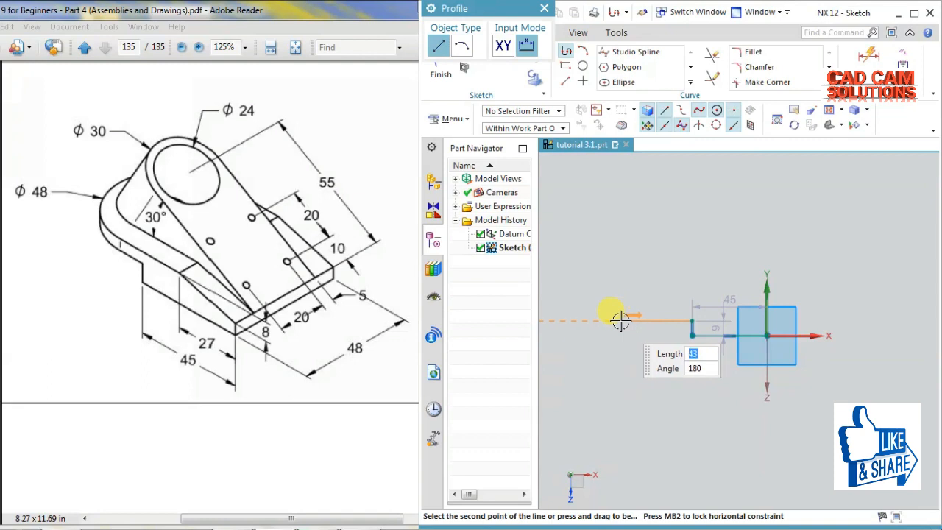
{"action": "left_click", "coordinate": [621, 321]}
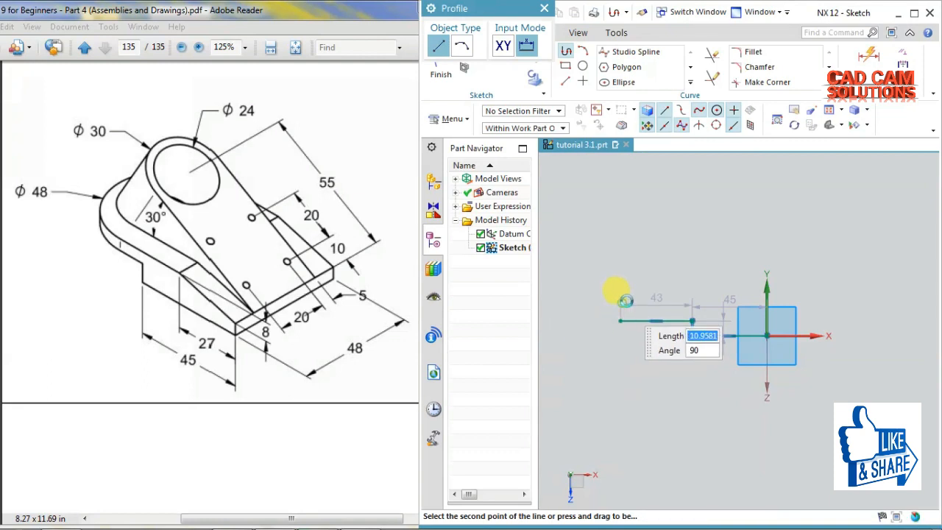
Continue the profile about 11 mm upward, 55 mm back in positive X, slope about 36 mm down to the Y axis, and close at the origin
{"action": "left_click", "coordinate": [621, 302]}
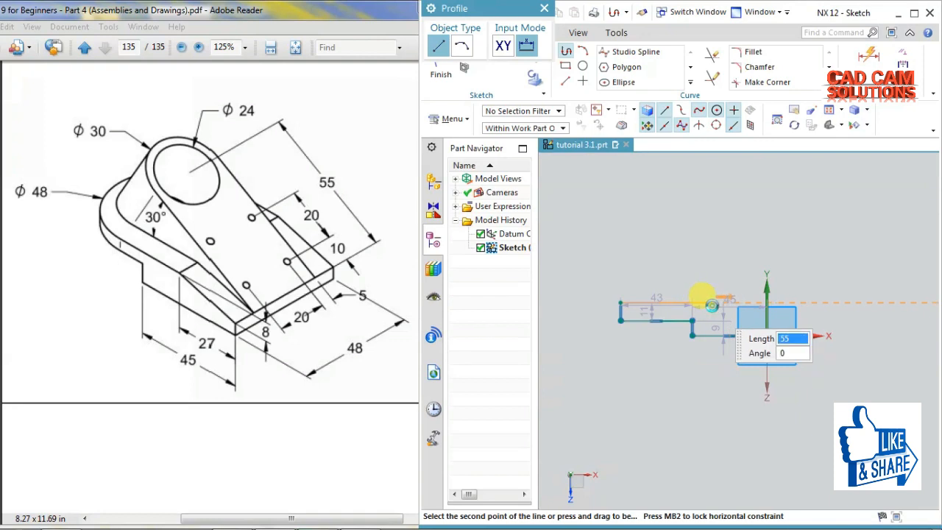
{"action": "left_click", "coordinate": [712, 304]}
{"action": "scroll", "coordinate": [755, 317], "scroll_direction": "up", "scroll_amount": 3}
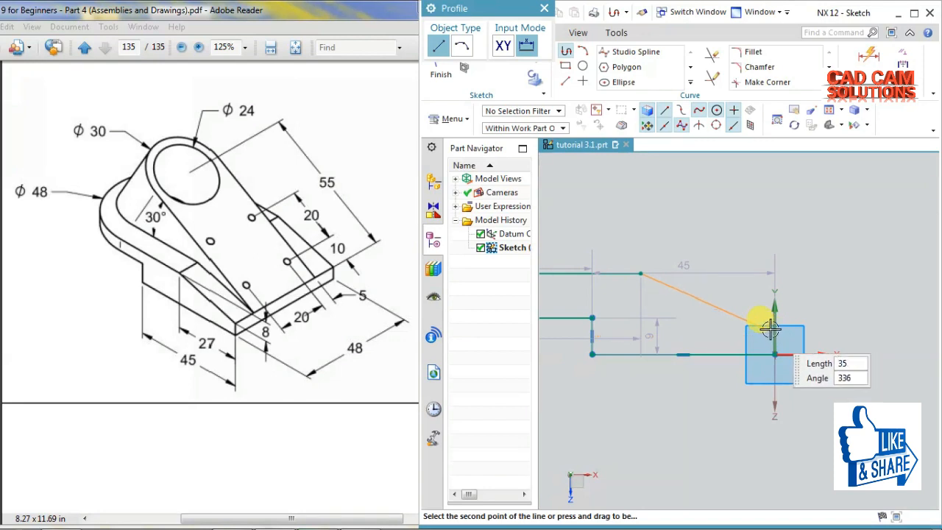
{"action": "left_click", "coordinate": [773, 327]}
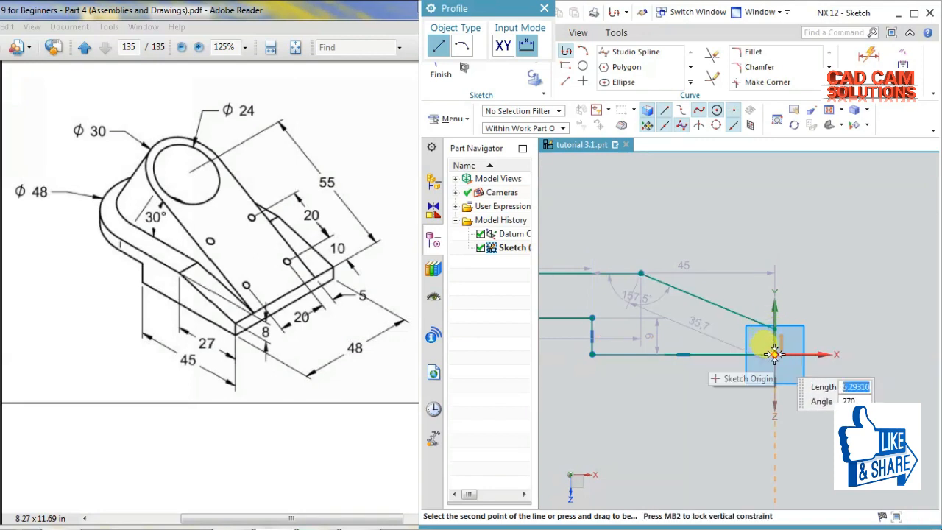
{"action": "key", "text": "Escape"}
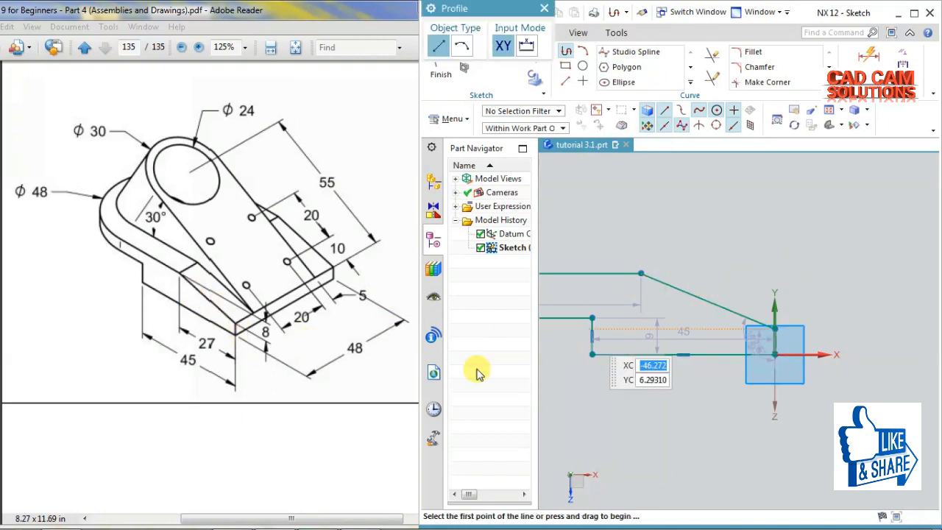
Dimension the bottom line's length and set the sloped line's horizontal distance to 27 mm
{"action": "mouse_move", "coordinate": [654, 307]}
{"action": "middle_mouse_down", "text": "shift"}
{"action": "mouse_move", "coordinate": [712, 305]}
{"action": "mouse_move", "coordinate": [717, 293]}
{"action": "middle_mouse_up", "text": "shift"}
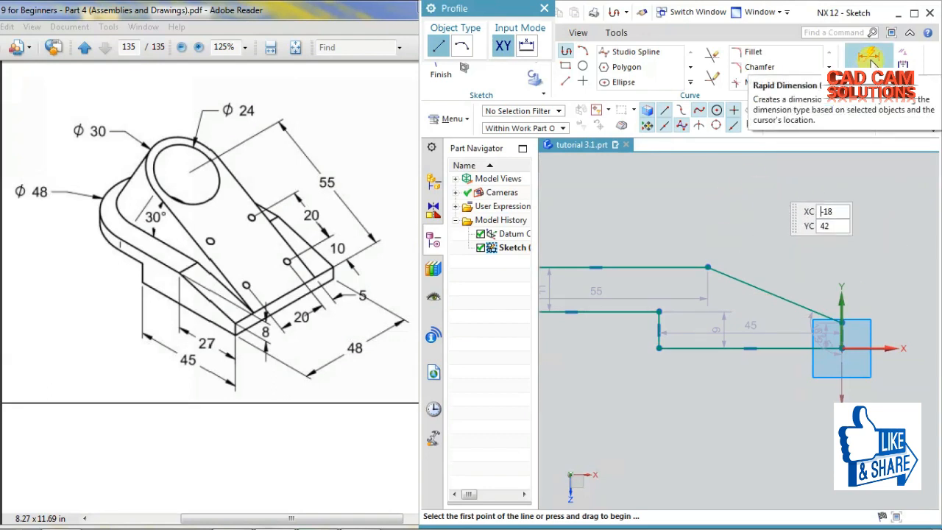
{"action": "left_click", "coordinate": [870, 59]}
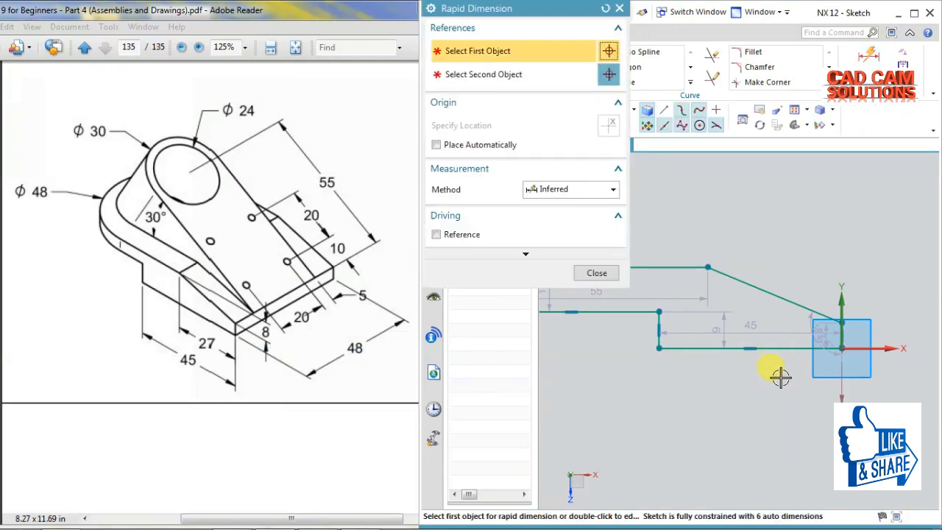
{"action": "left_click", "coordinate": [785, 349]}
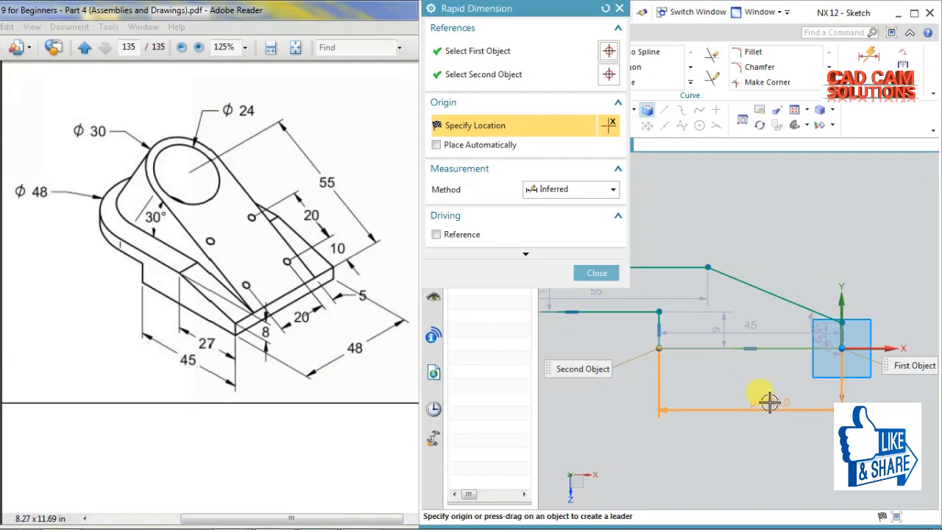
{"action": "left_click", "coordinate": [770, 402]}
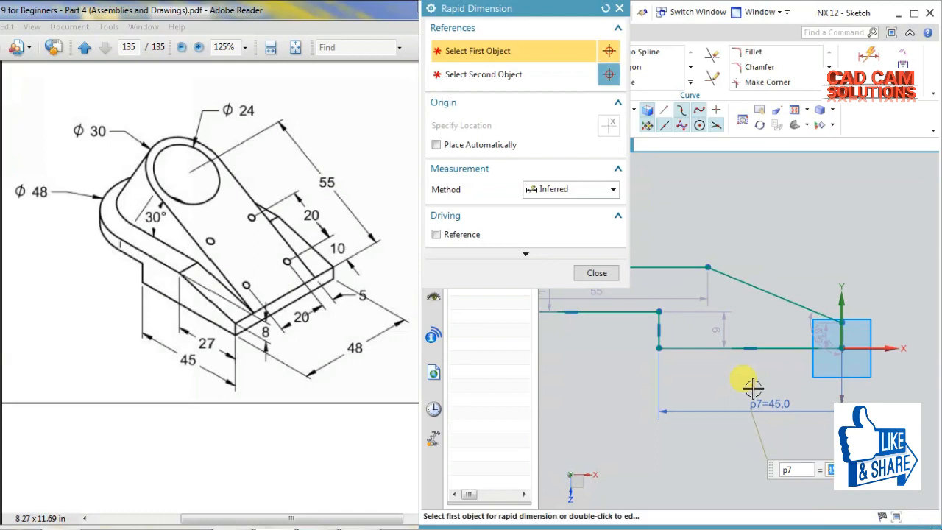
{"action": "left_click", "coordinate": [726, 269]}
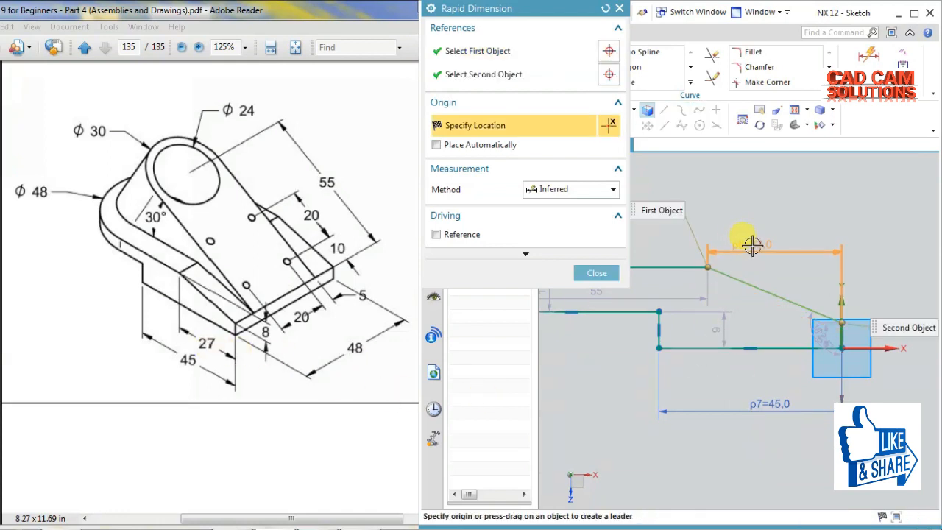
{"action": "left_click", "coordinate": [734, 245]}
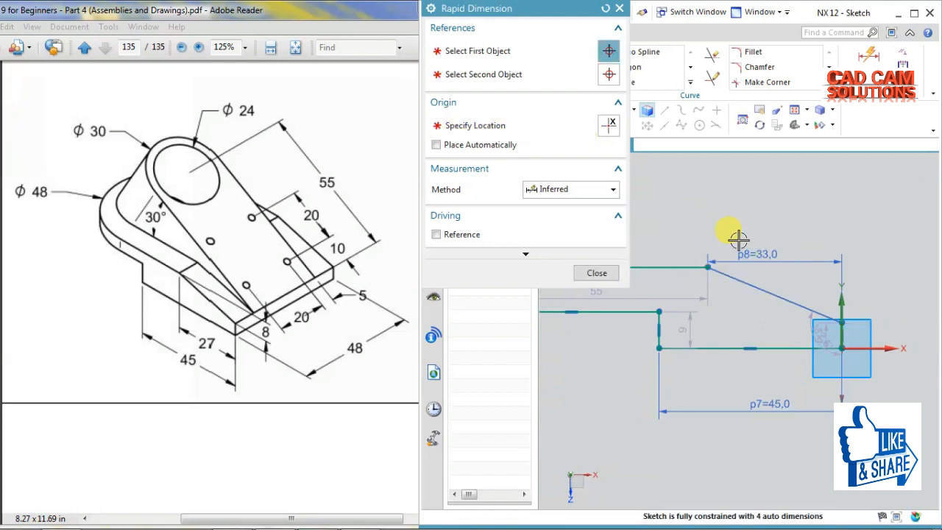
{"action": "type", "text": "27"}
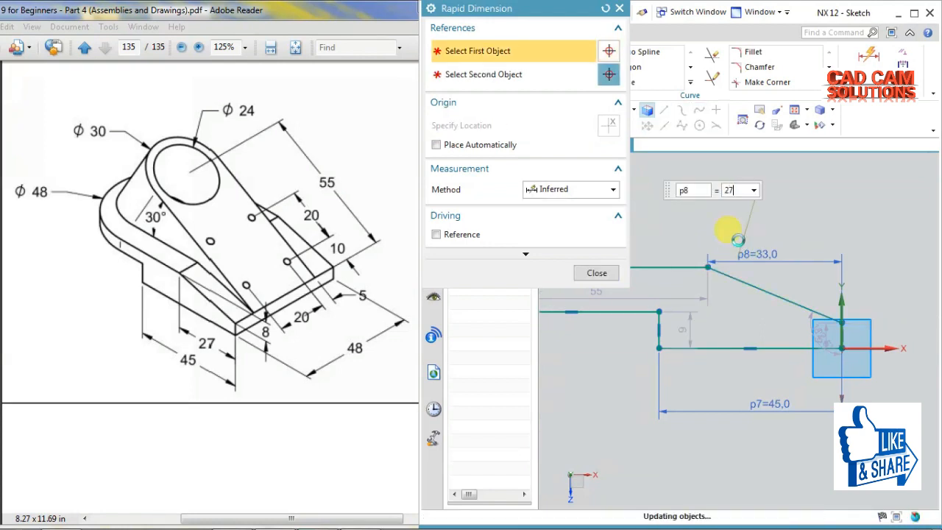
{"action": "key", "text": "Return"}
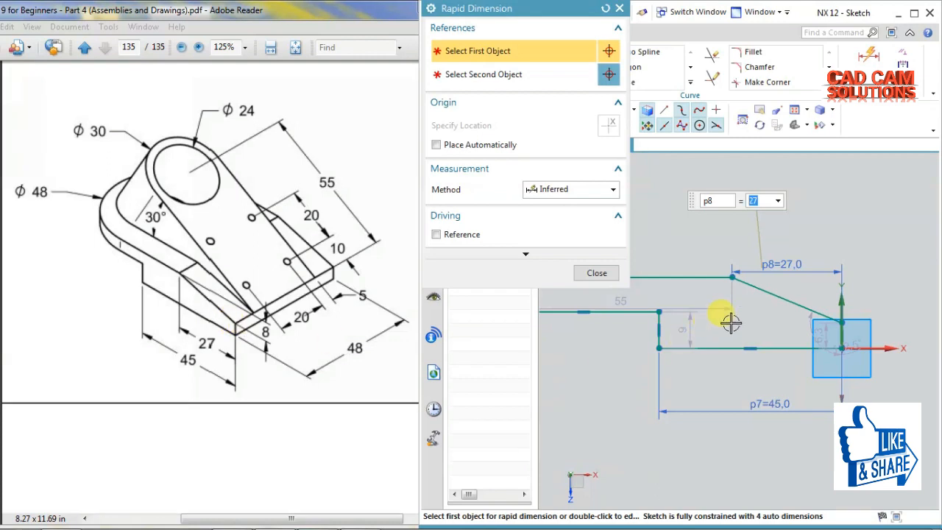
Set the sloped line's vertical height to 8 mm with a Rapid Dimension
{"action": "left_click", "coordinate": [773, 293]}
{"action": "left_click", "coordinate": [882, 293]}
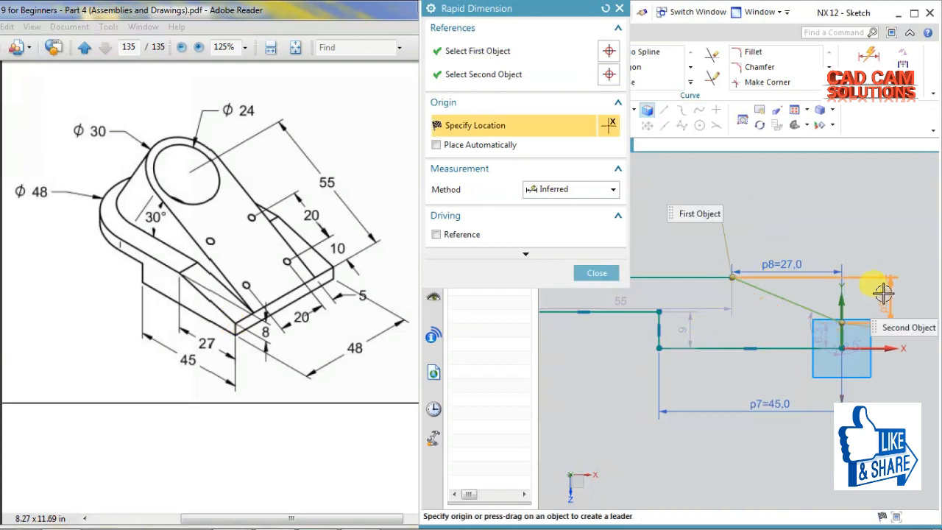
{"action": "left_click", "coordinate": [902, 237]}
{"action": "type", "text": "8"}
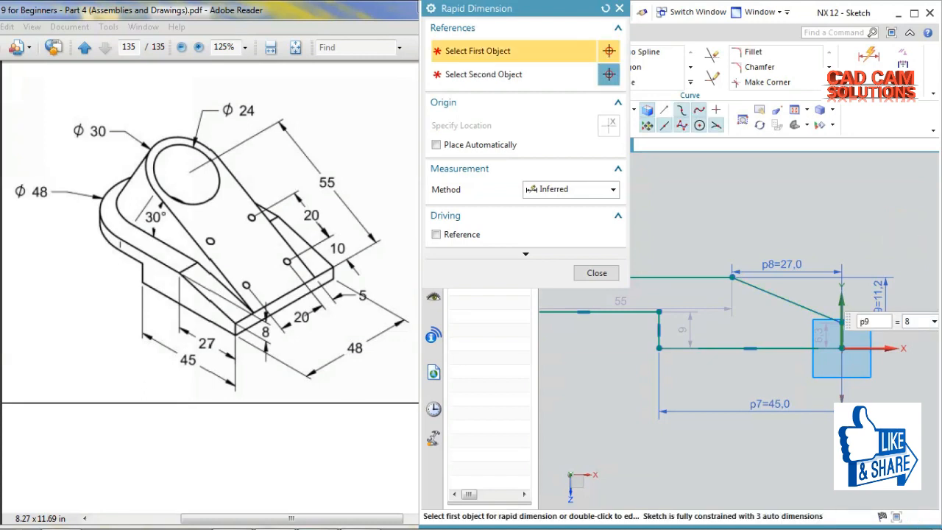
{"action": "key", "text": "Return"}
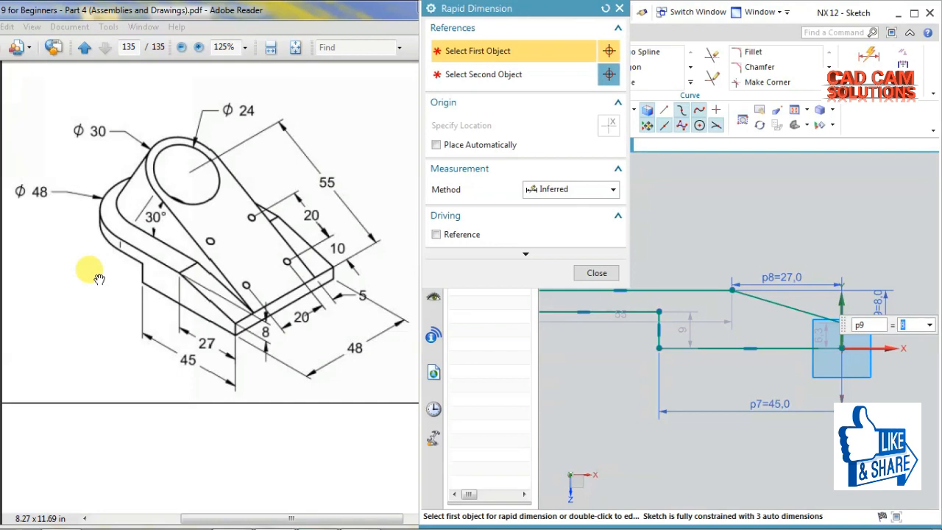
{"action": "left_click", "coordinate": [621, 8]}
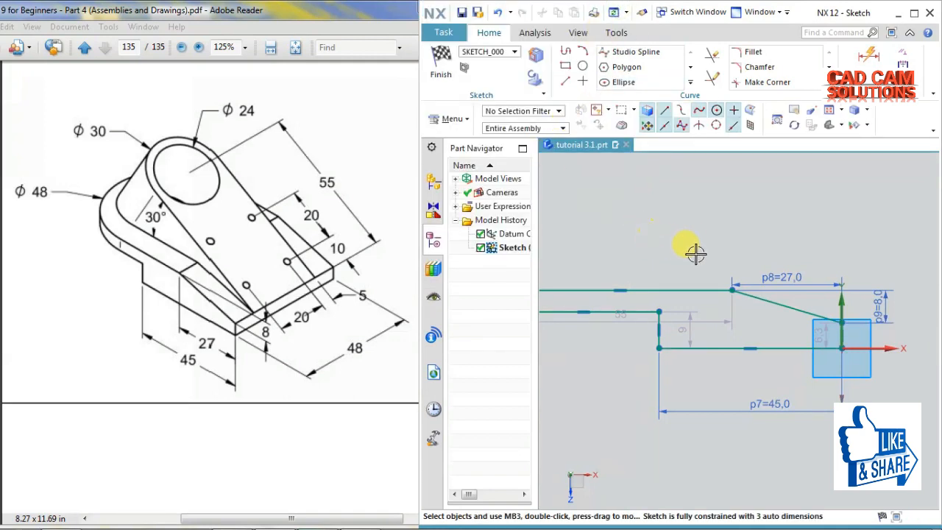
Sketch an inclined line about 73 mm long at 148° from the slope's lower end, plus a 34 mm line down to the upper horizontal line
{"action": "mouse_move", "coordinate": [700, 248]}
{"action": "middle_mouse_down"}
{"action": "mouse_move", "coordinate": [720, 276]}
{"action": "mouse_move", "coordinate": [715, 263]}
{"action": "mouse_move", "coordinate": [738, 241]}
{"action": "mouse_move", "coordinate": [726, 253]}
{"action": "middle_mouse_up"}
{"action": "key", "text": "F8"}
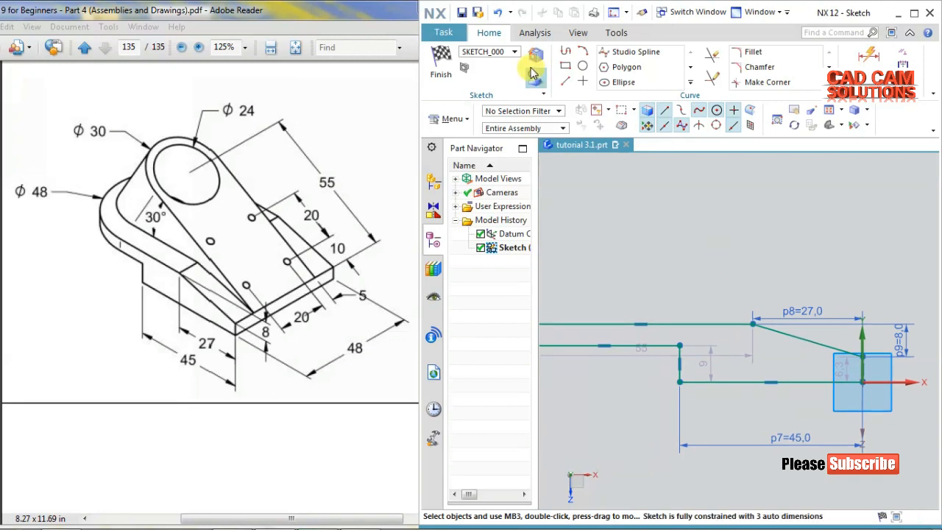
{"action": "left_click", "coordinate": [567, 53]}
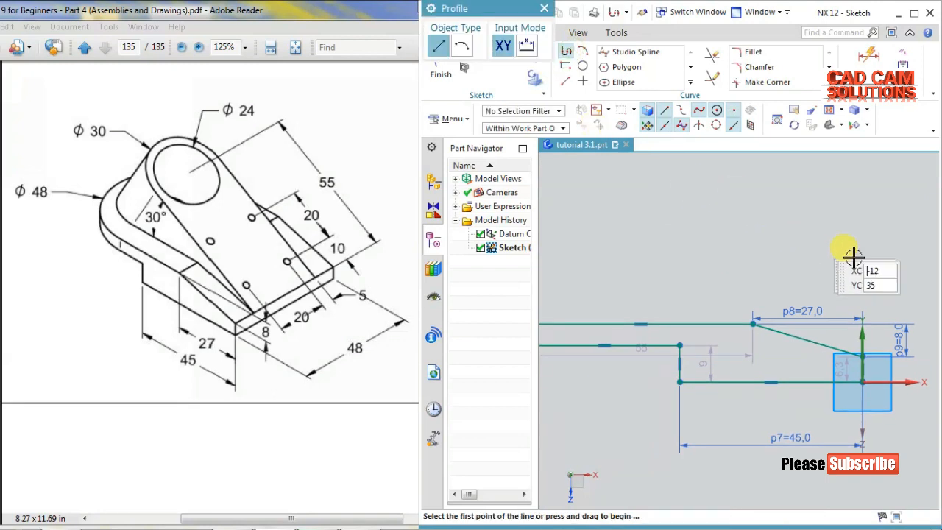
{"action": "left_click", "coordinate": [866, 353]}
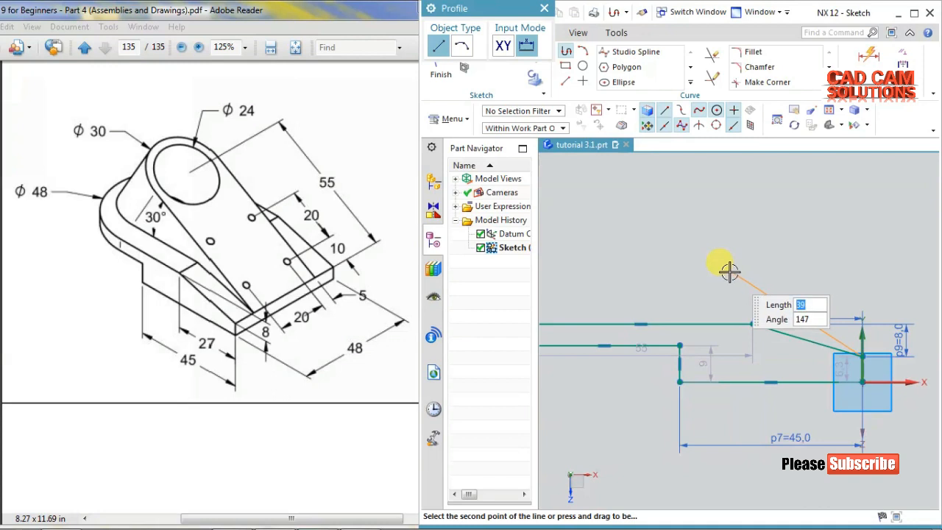
{"action": "left_click", "coordinate": [612, 199]}
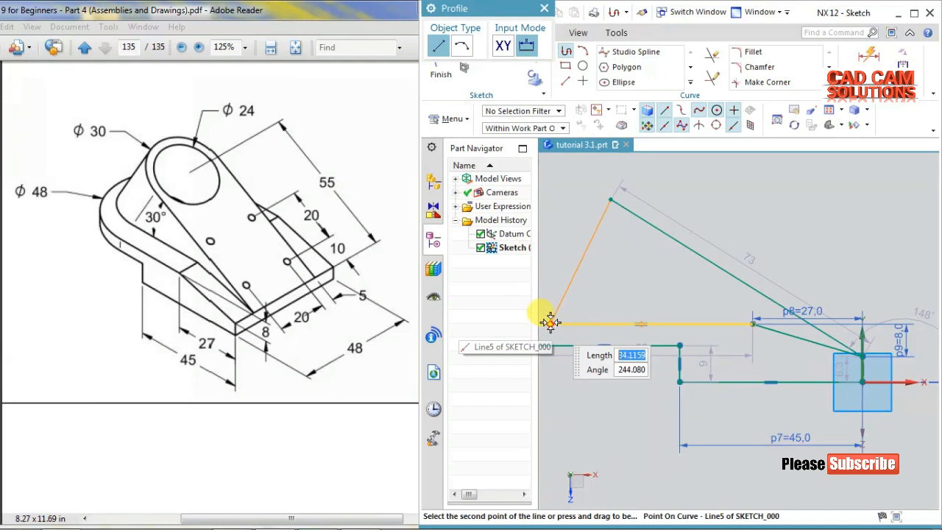
{"action": "left_click", "coordinate": [551, 323]}
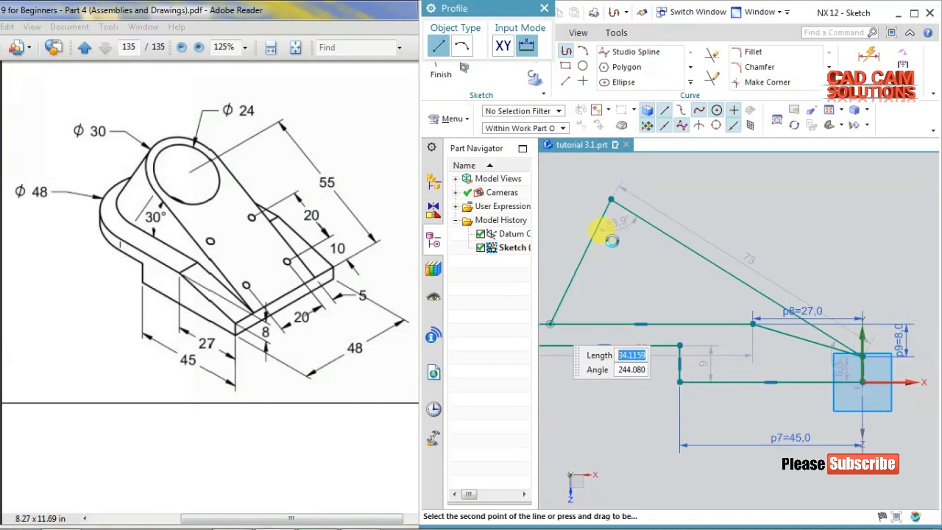
{"action": "middle_click", "coordinate": [626, 248]}
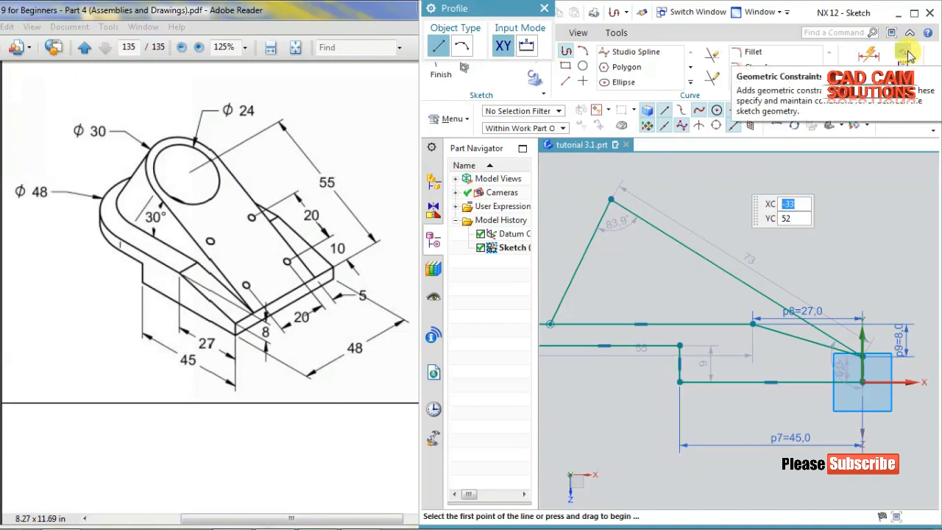
Apply a perpendicular constraint between the long inclined line and the shorter line at its upper end
{"action": "left_click", "coordinate": [908, 55]}
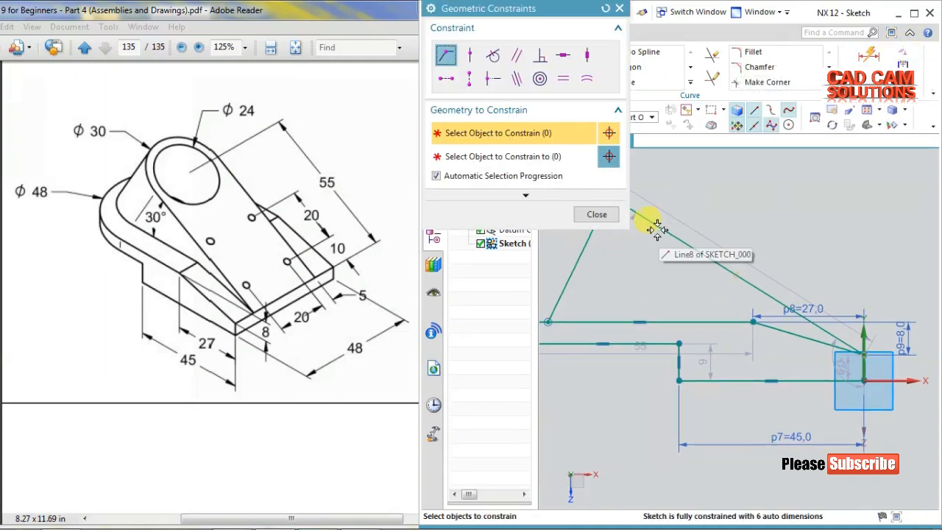
{"action": "left_click", "coordinate": [542, 56]}
{"action": "left_click", "coordinate": [589, 249]}
{"action": "left_click", "coordinate": [579, 248]}
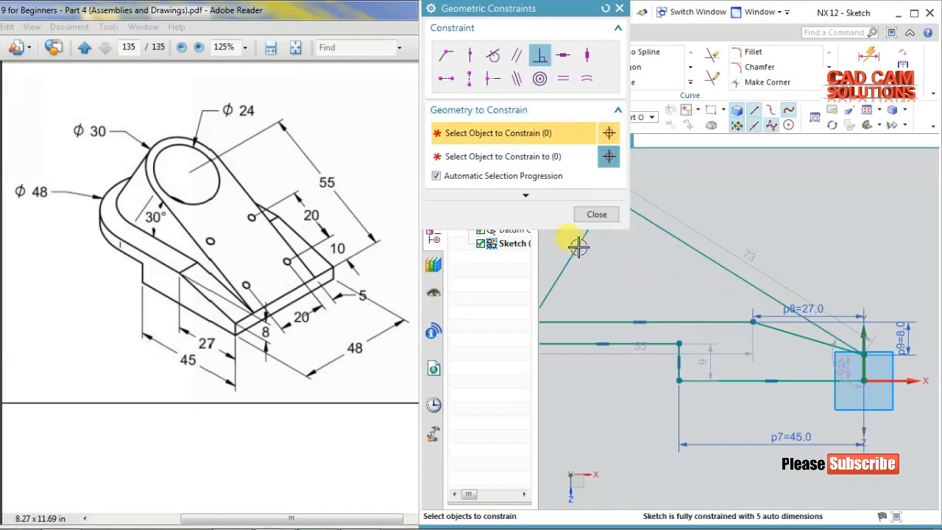
{"action": "left_click", "coordinate": [597, 215]}
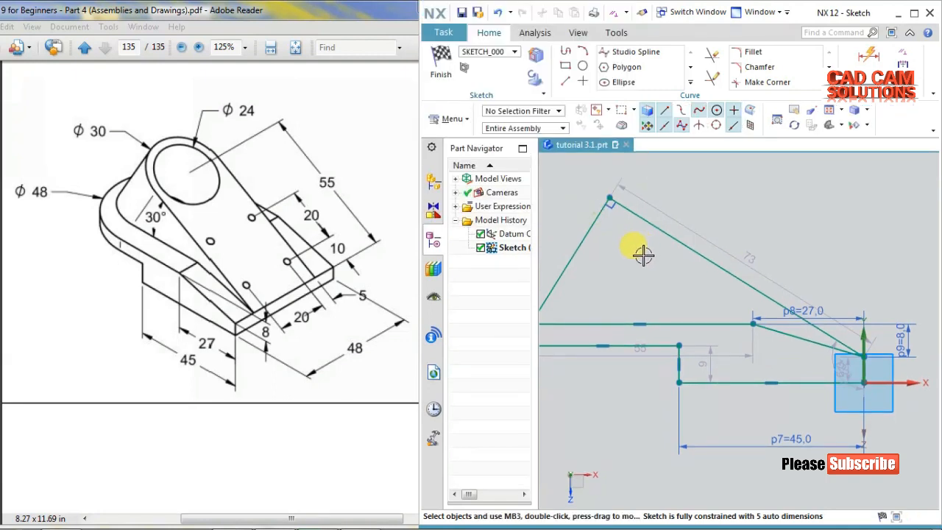
Set the length of the long inclined line to 55 mm
{"action": "double_click", "coordinate": [744, 254]}
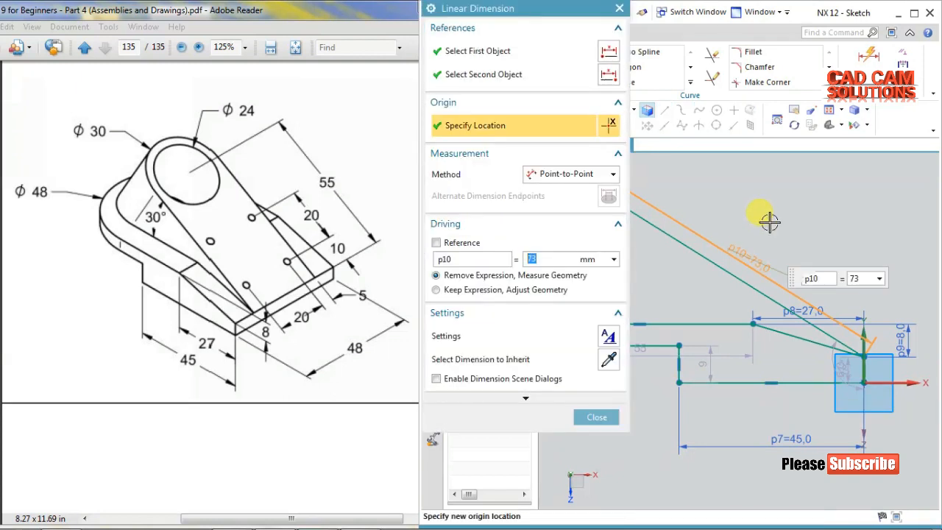
{"action": "left_click", "coordinate": [597, 416]}
{"action": "mouse_move", "coordinate": [657, 280]}
{"action": "middle_mouse_down", "text": "shift"}
{"action": "mouse_move", "coordinate": [693, 280]}
{"action": "mouse_move", "coordinate": [704, 267]}
{"action": "mouse_move", "coordinate": [693, 264]}
{"action": "middle_mouse_up", "text": "shift"}
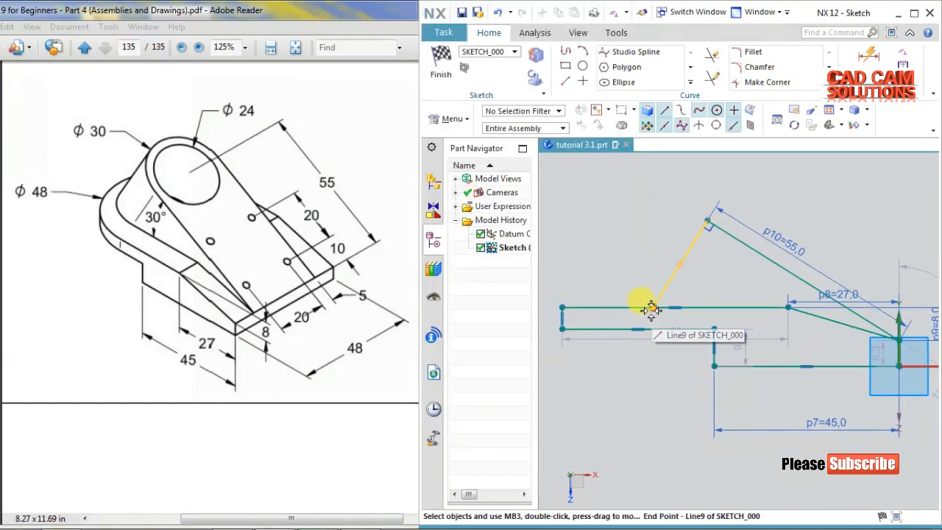
Sketch a vertical line about 13 mm long downward from the shorter inclined line's lower end on the upper horizontal line
{"action": "left_click", "coordinate": [565, 51]}
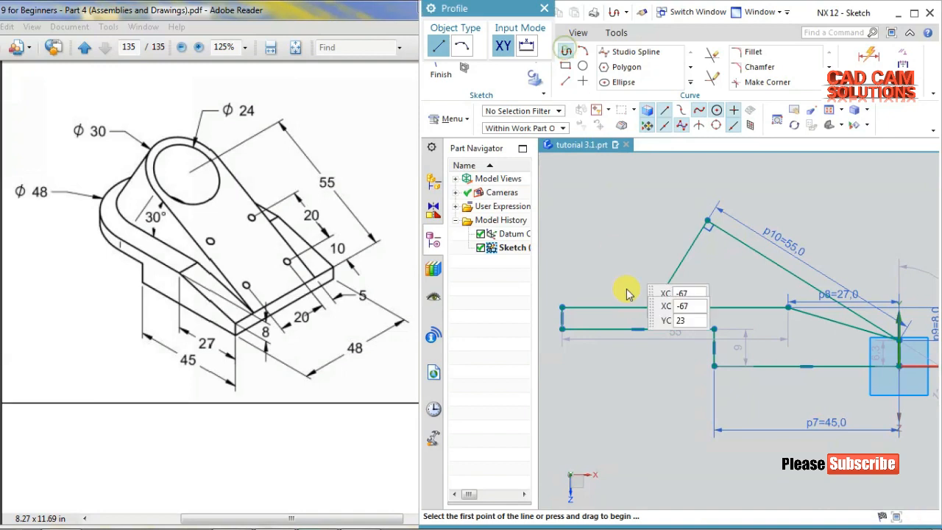
{"action": "left_click", "coordinate": [653, 307]}
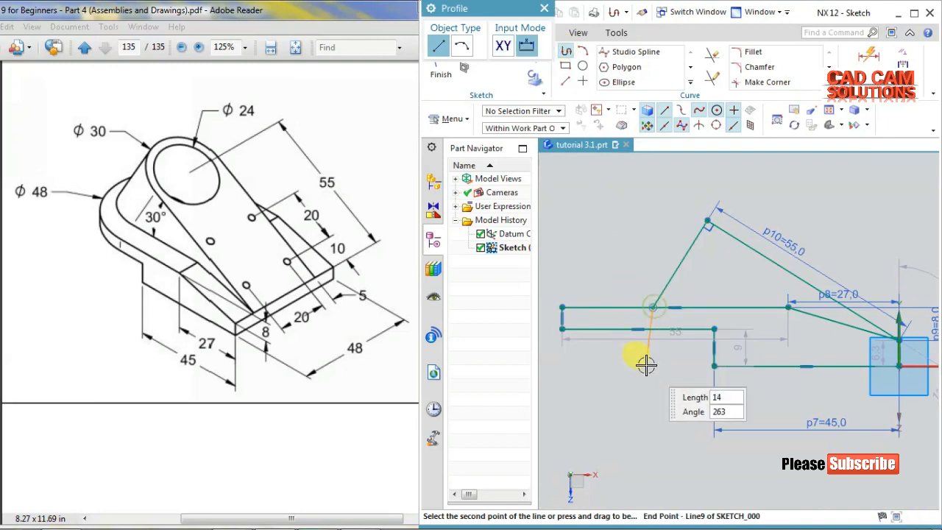
{"action": "left_click", "coordinate": [652, 361]}
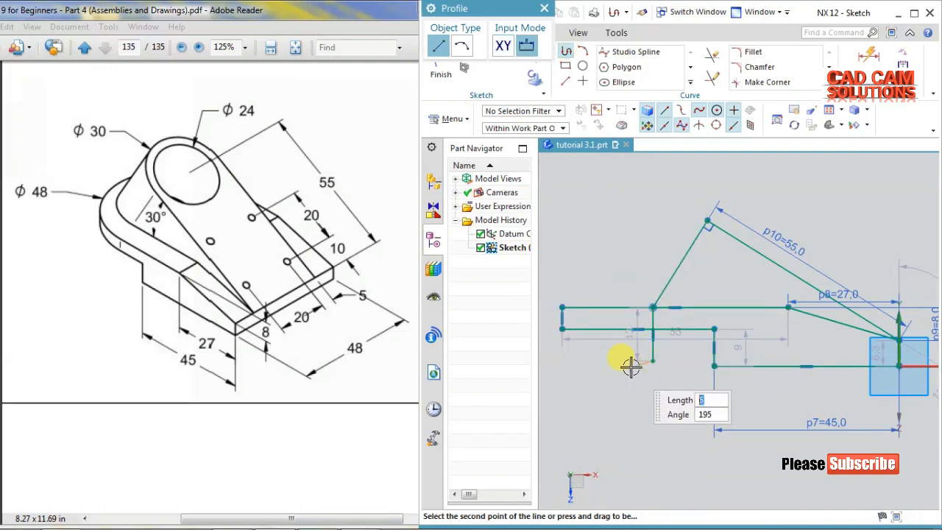
{"action": "key", "text": "Escape"}
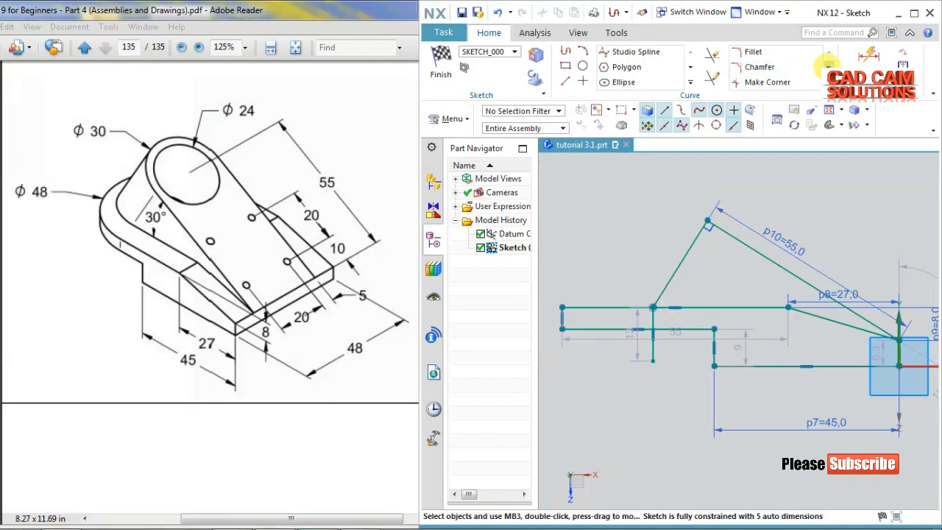
Dimension the horizontal distance from the new vertical line to the profile's far-left end edge as 24 mm
{"action": "left_click", "coordinate": [869, 55]}
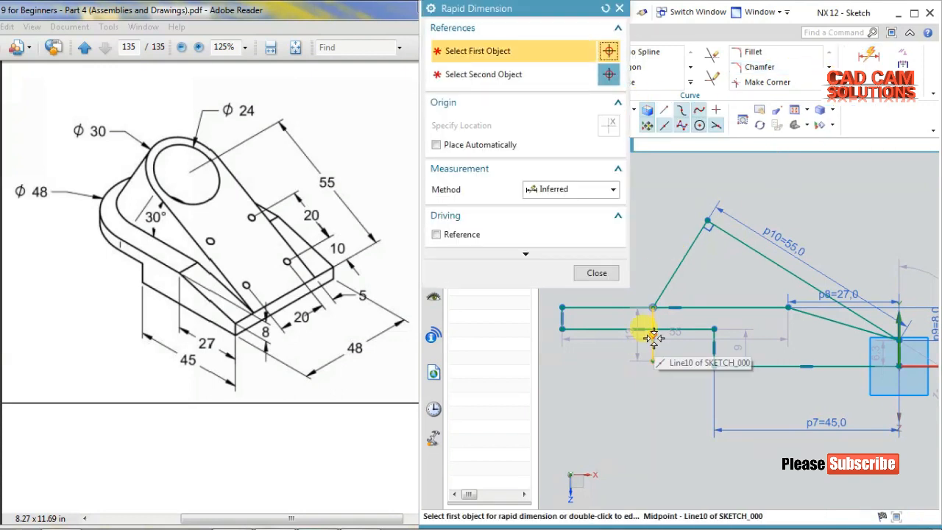
{"action": "left_click", "coordinate": [614, 328]}
{"action": "left_click", "coordinate": [563, 321]}
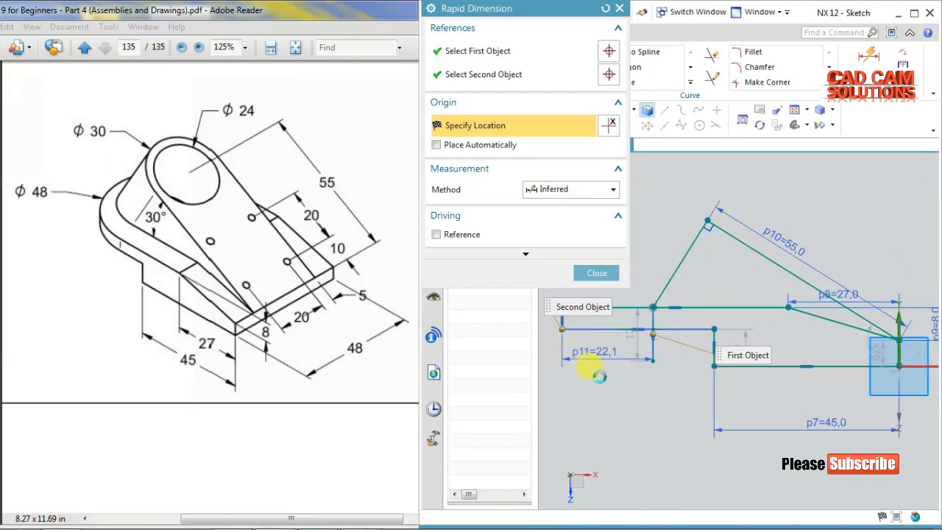
{"action": "left_click", "coordinate": [592, 352]}
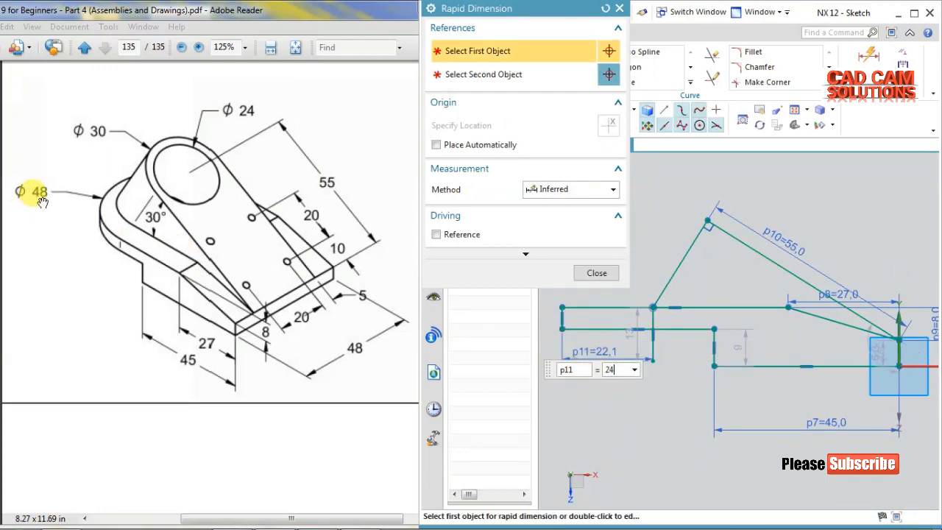
{"action": "key", "text": "Return"}
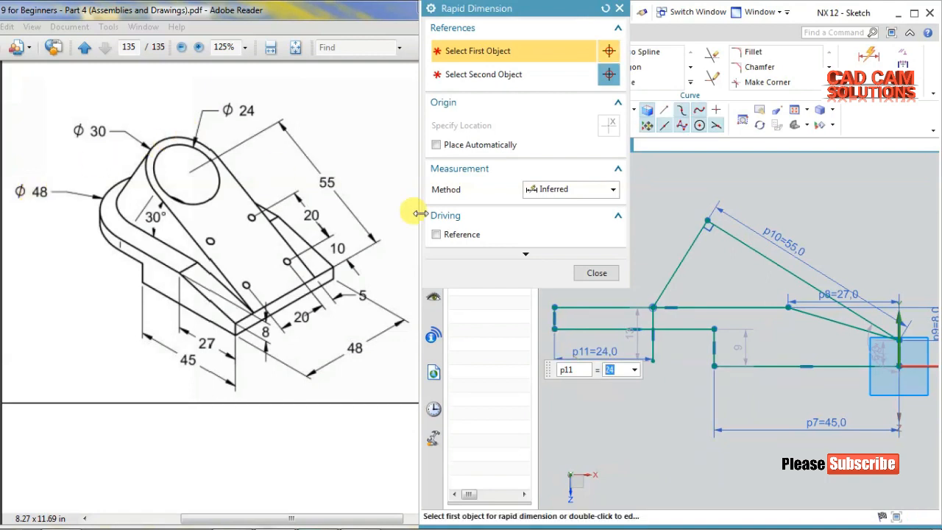
{"action": "left_click", "coordinate": [593, 273]}
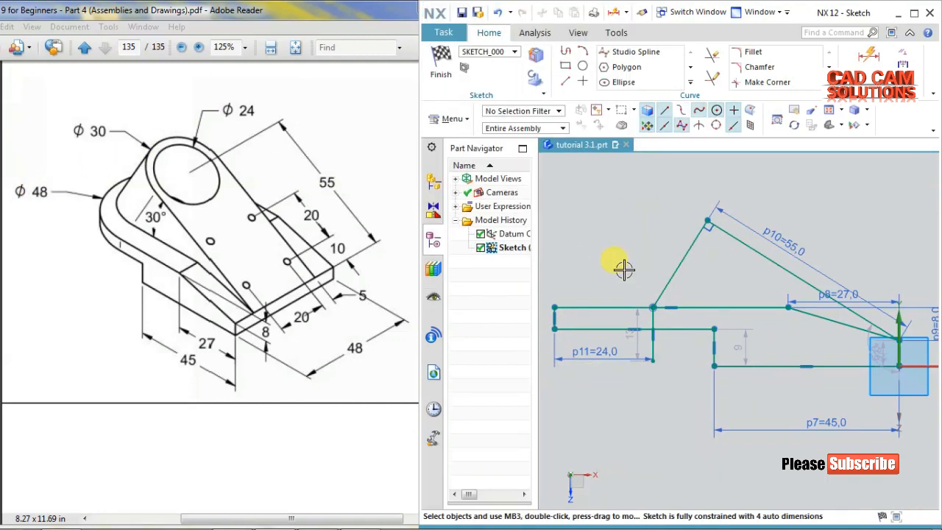
Convert both inclined construction lines and the short vertical line below them to reference lines
{"action": "right_click", "coordinate": [674, 273]}
{"action": "left_click", "coordinate": [710, 177]}
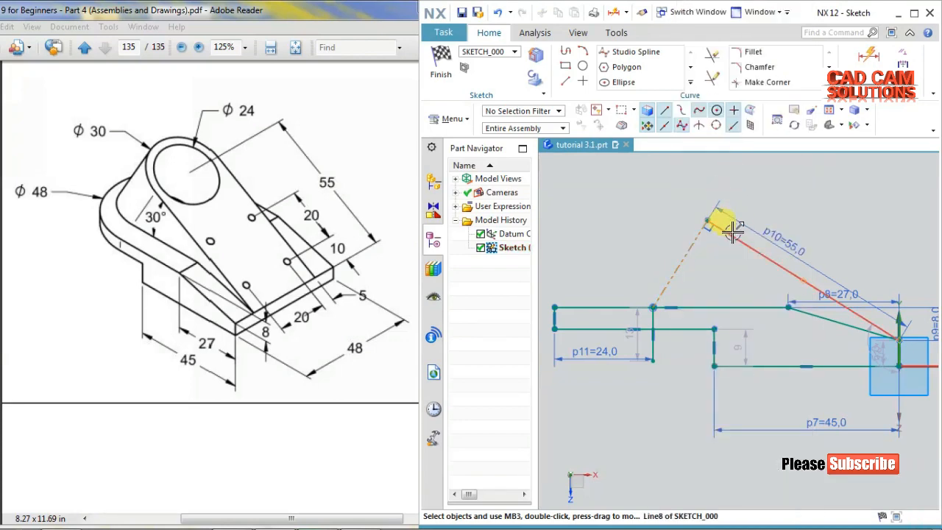
{"action": "right_click", "coordinate": [733, 231]}
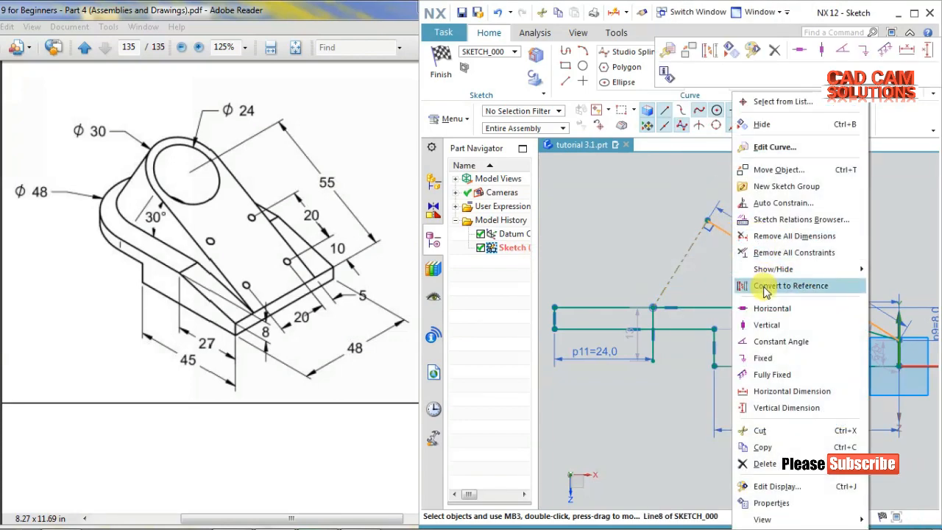
{"action": "left_click", "coordinate": [766, 289]}
{"action": "right_click", "coordinate": [652, 337]}
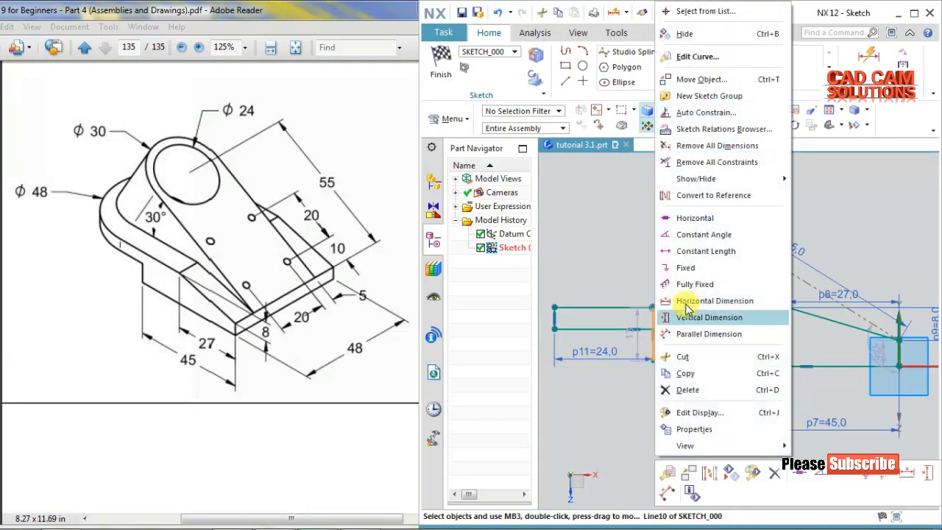
{"action": "left_click", "coordinate": [720, 197]}
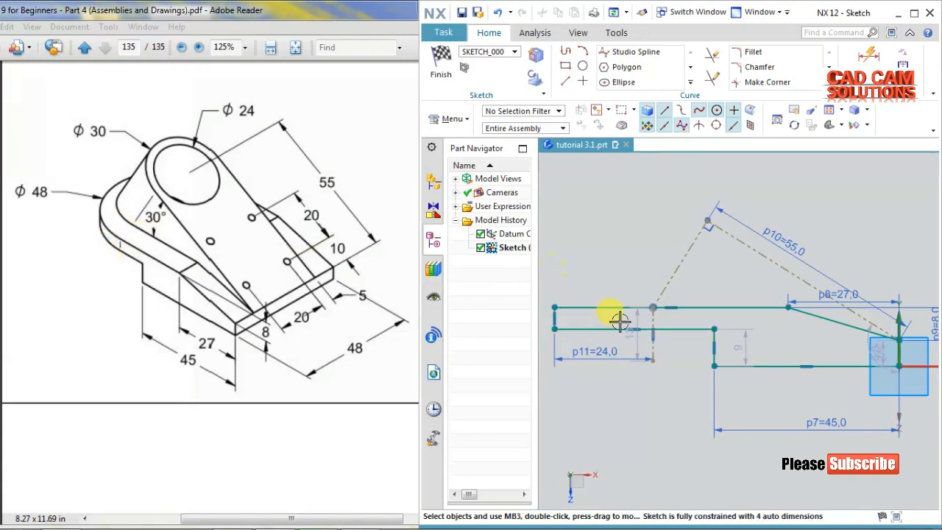
Add a 5 mm Rapid Dimension to the height of the profile's far-left vertical end edge
{"action": "left_click", "coordinate": [868, 55]}
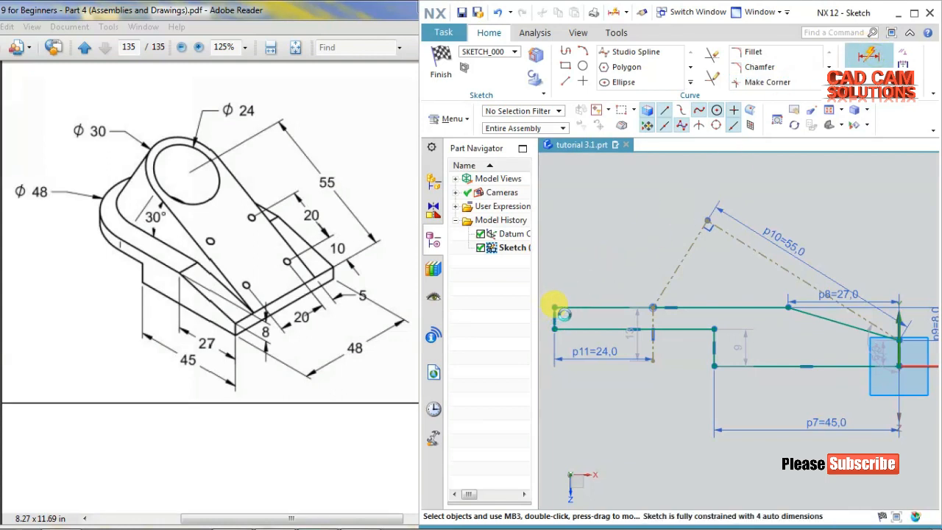
{"action": "key", "text": "d"}
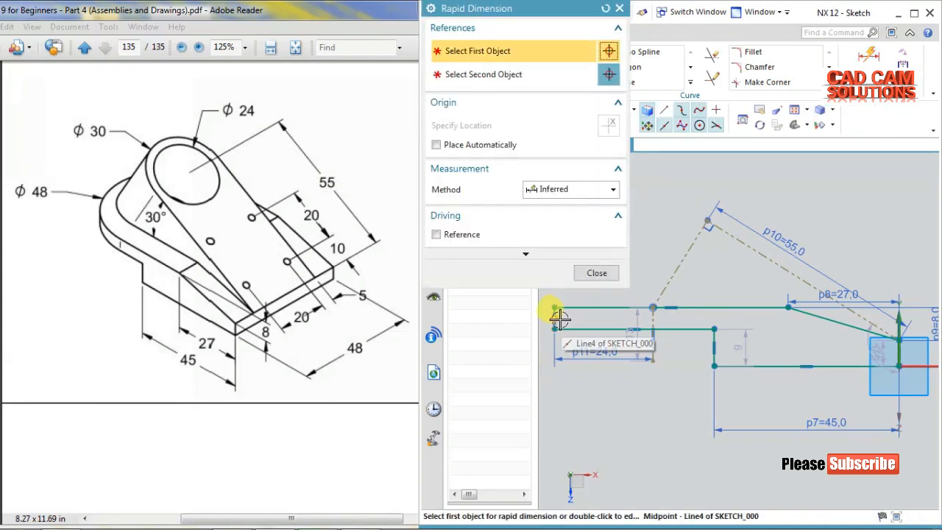
{"action": "left_click", "coordinate": [554, 307]}
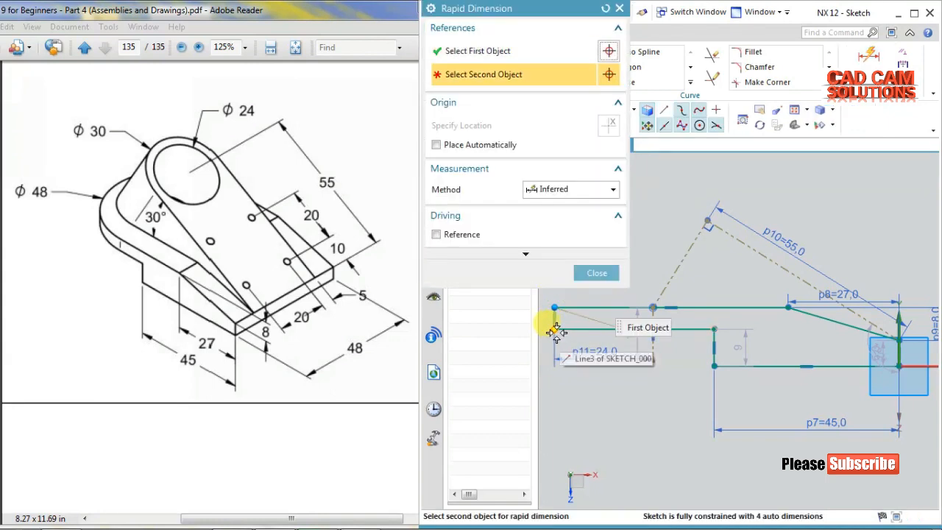
{"action": "left_click", "coordinate": [545, 337]}
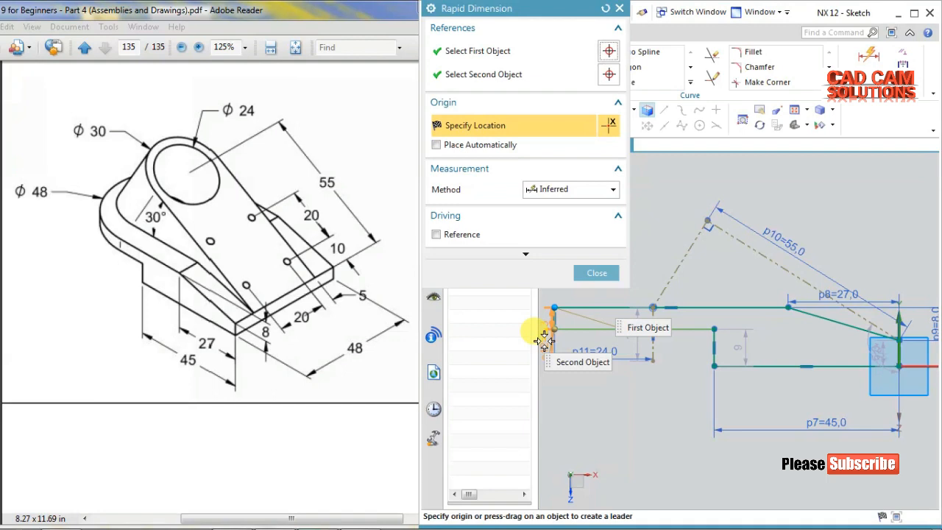
{"action": "left_click", "coordinate": [573, 321]}
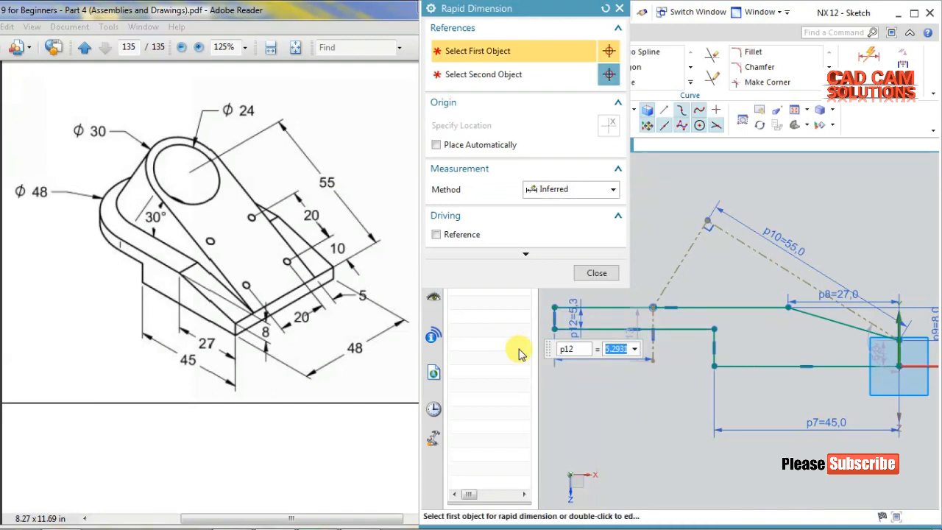
{"action": "type", "text": "5"}
{"action": "key", "text": "Return"}
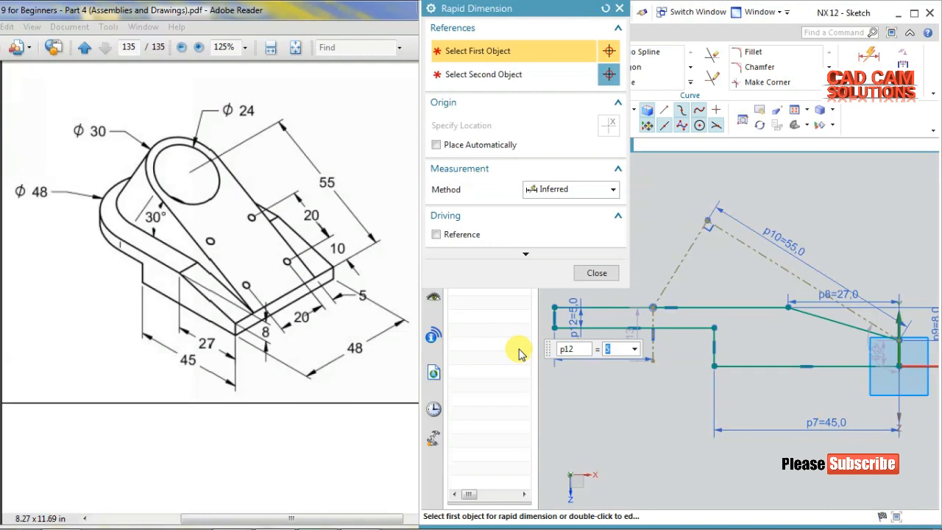
{"action": "left_click", "coordinate": [607, 274]}
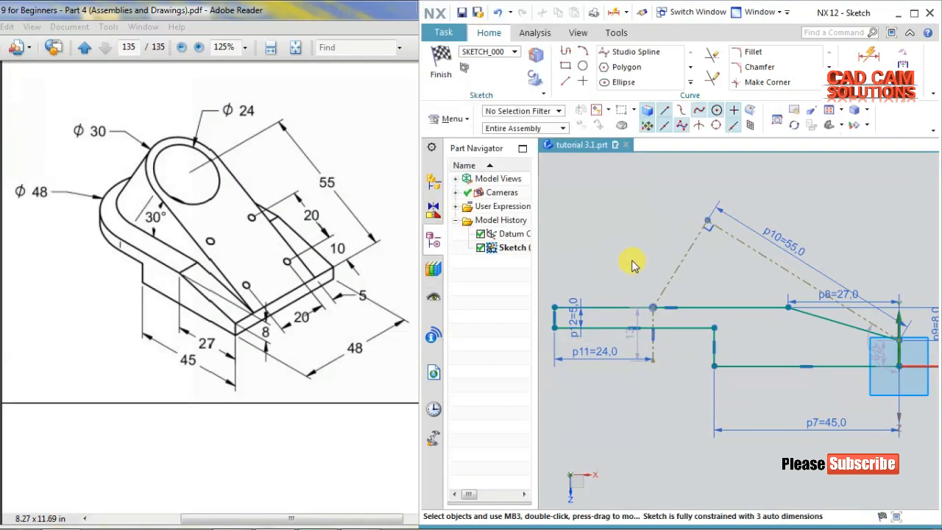
Set the vertical reference line's length to 5 mm
{"action": "double_click", "coordinate": [631, 336]}
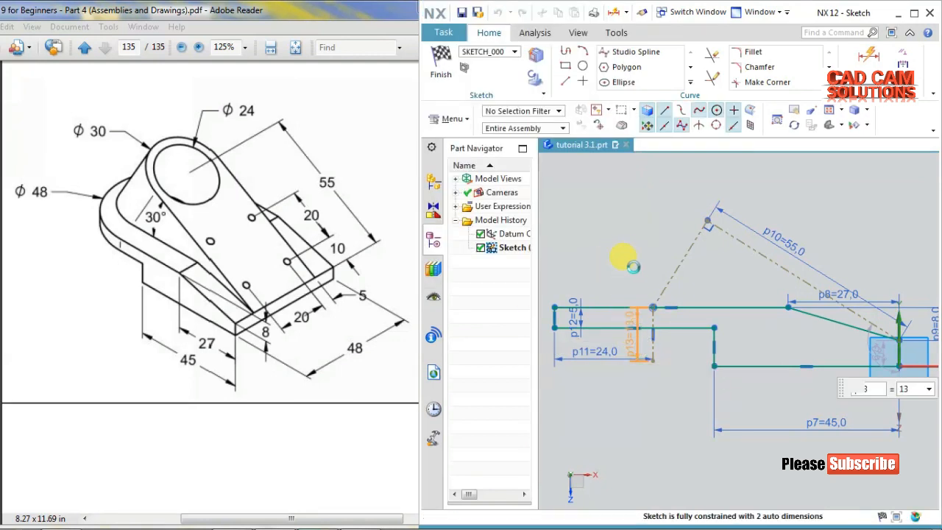
{"action": "key", "text": "Return"}
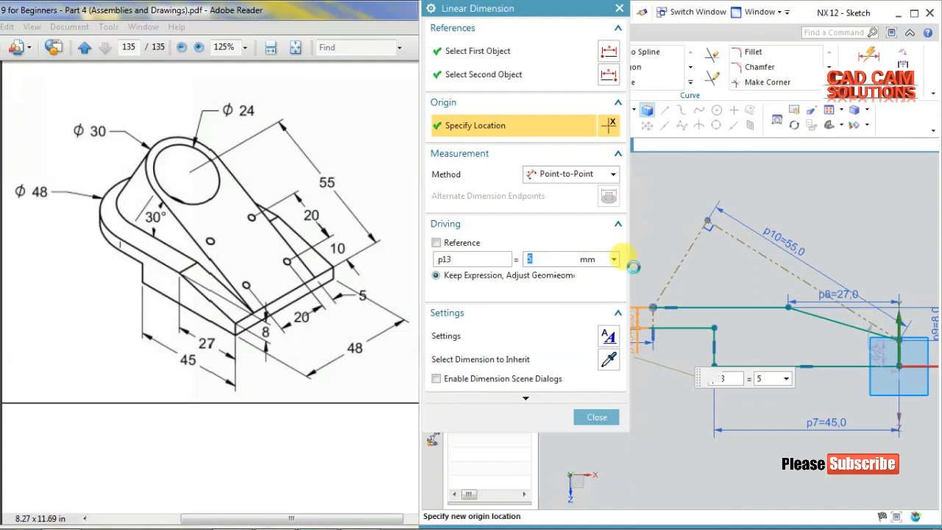
{"action": "left_click", "coordinate": [594, 418]}
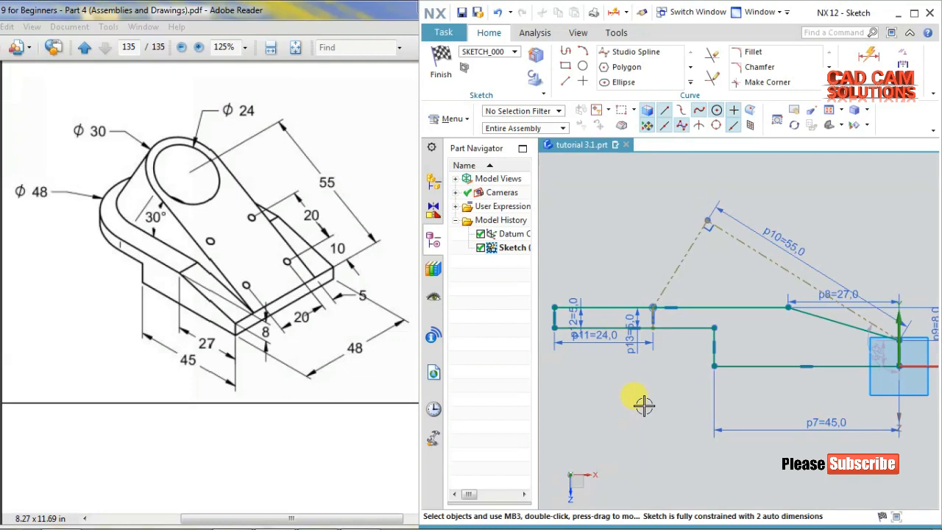
Add a 30° Angular Dimension between the long inclined reference line and the upper horizontal line
{"action": "middle_click_drag", "start_coordinate": [679, 386], "coordinate": [637, 385], "text": "shift"}
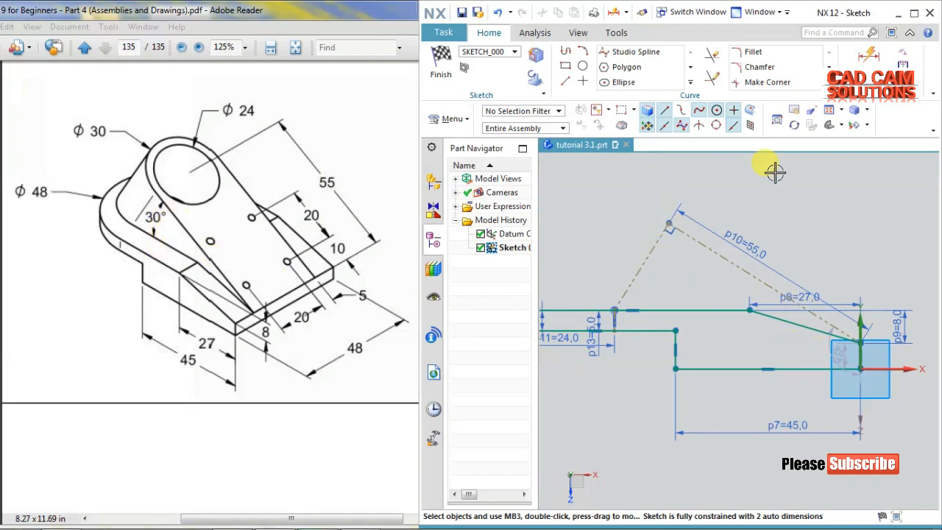
{"action": "left_click", "coordinate": [870, 68]}
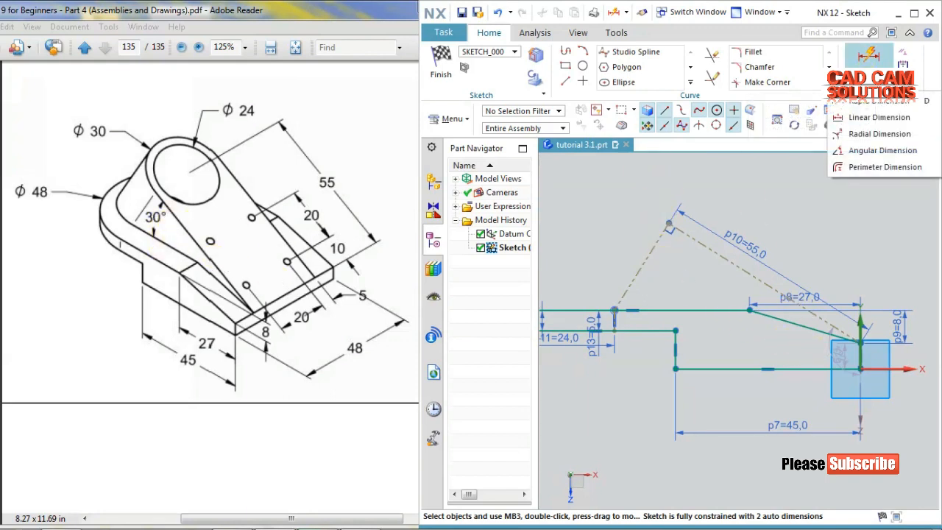
{"action": "left_click", "coordinate": [868, 151]}
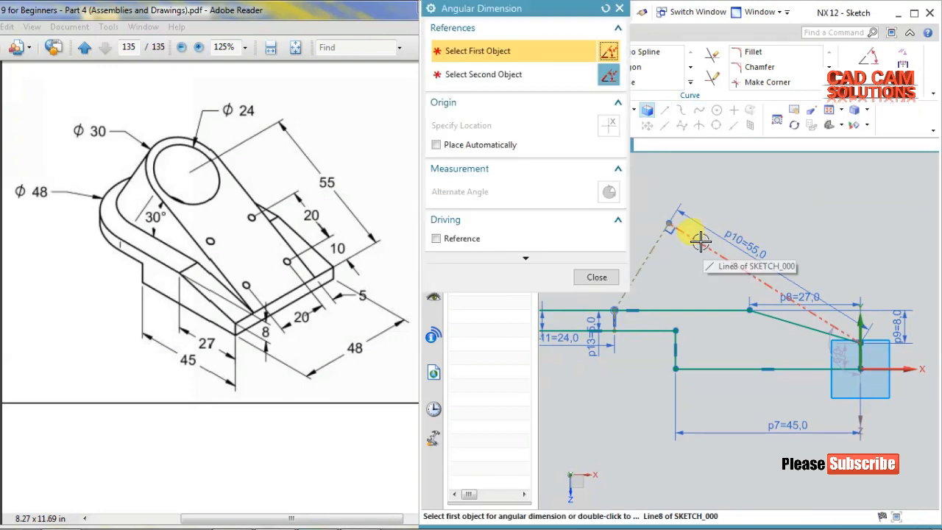
{"action": "left_click", "coordinate": [700, 242]}
{"action": "left_click", "coordinate": [684, 307]}
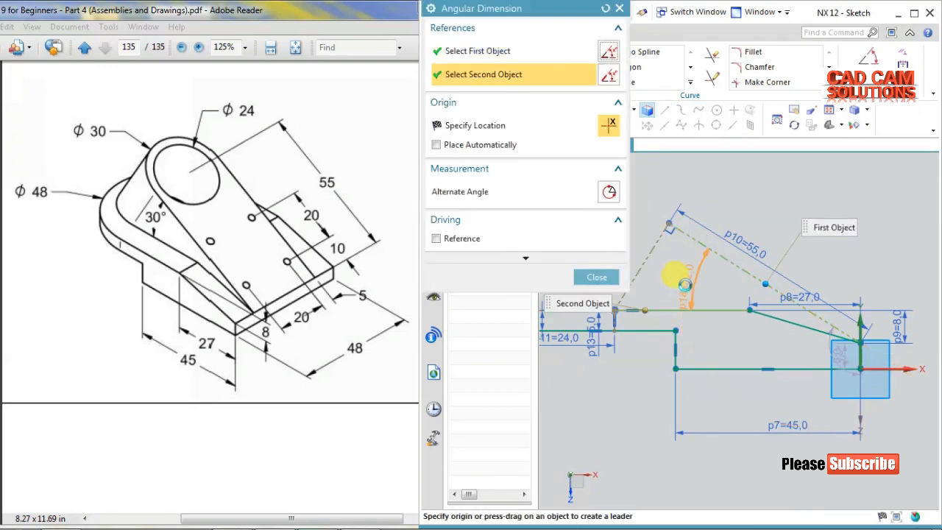
{"action": "left_click", "coordinate": [715, 206]}
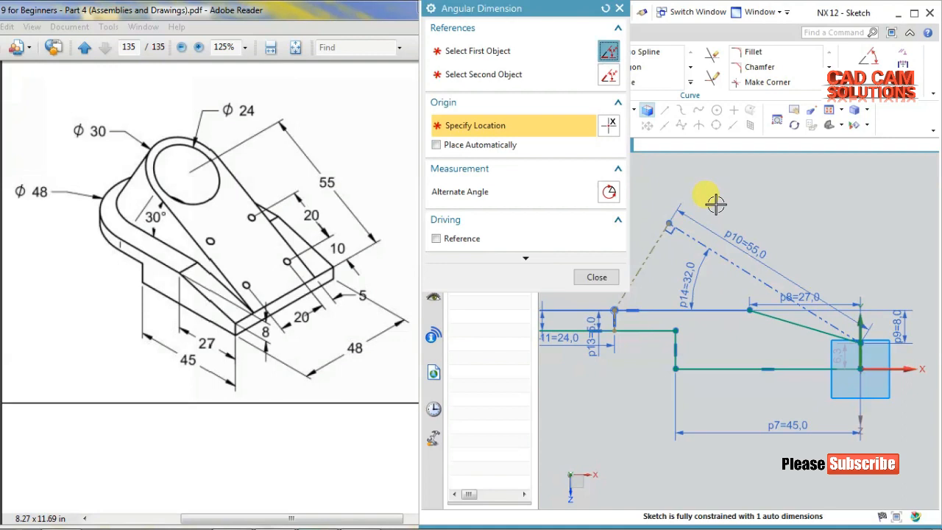
{"action": "type", "text": "3"}
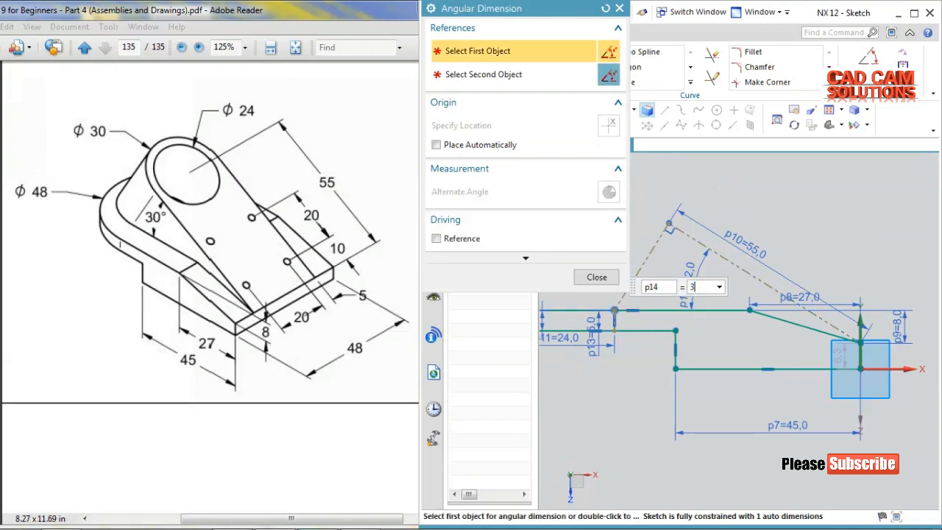
{"action": "type", "text": "0"}
{"action": "key", "text": "Return"}
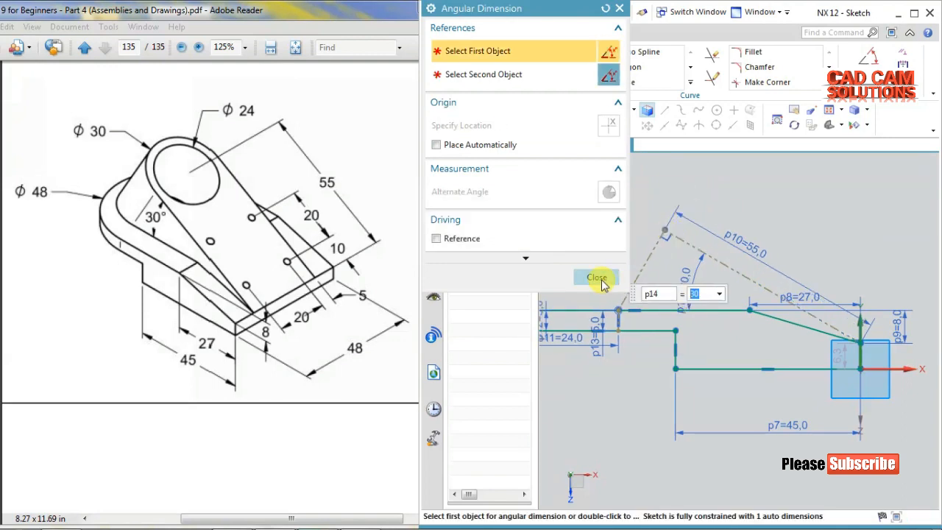
{"action": "left_click", "coordinate": [597, 278]}
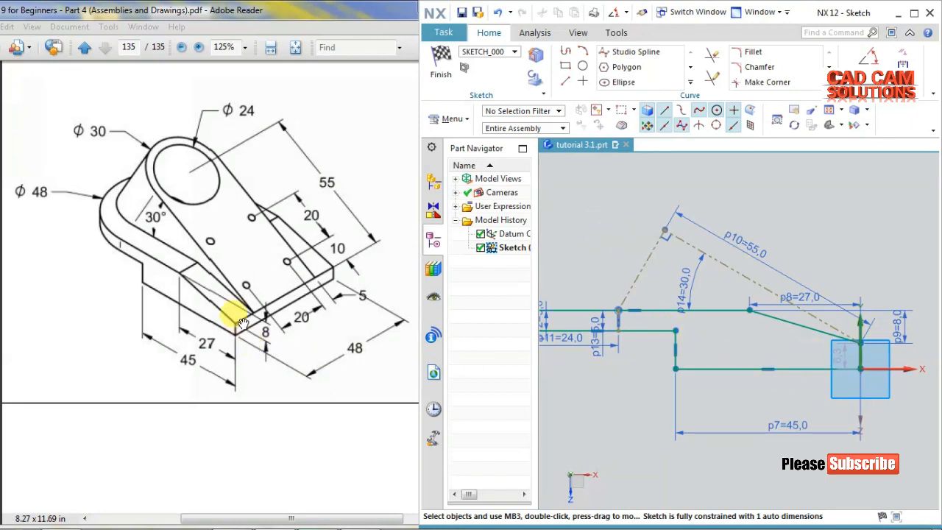
Set the height of the short vertical edge at the sketch origin to 5 mm
{"action": "double_click", "coordinate": [831, 357]}
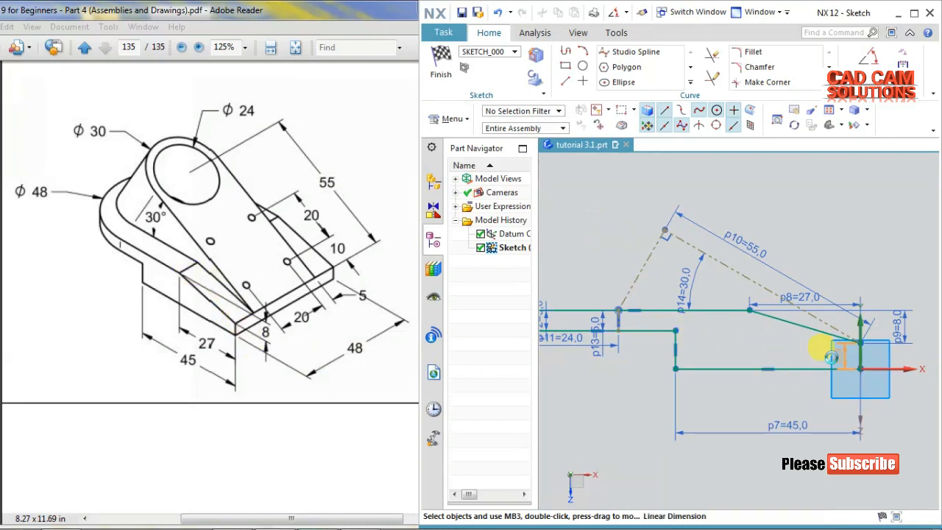
{"action": "key", "text": "Return"}
{"action": "left_click", "coordinate": [597, 418]}
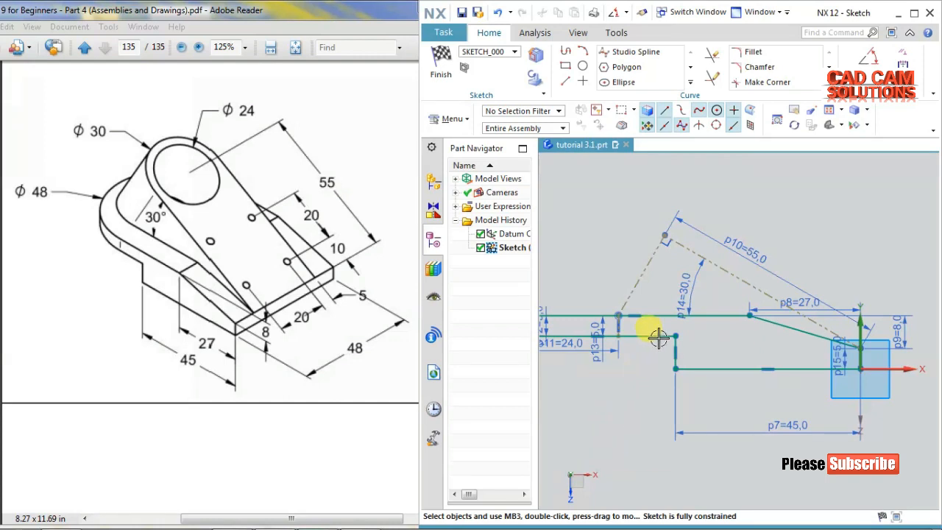
Finish the sketch and extrude the side profile as a solid with a symmetric distance of 24 mm
{"action": "left_click", "coordinate": [441, 66]}
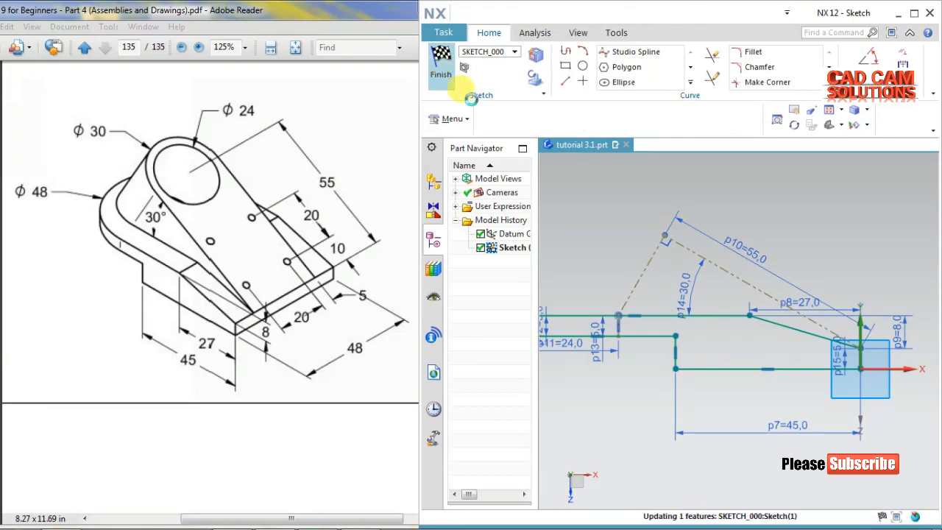
{"action": "mouse_move", "coordinate": [698, 206]}
{"action": "middle_mouse_down"}
{"action": "mouse_move", "coordinate": [700, 194]}
{"action": "mouse_move", "coordinate": [700, 213]}
{"action": "mouse_move", "coordinate": [726, 237]}
{"action": "mouse_move", "coordinate": [640, 337]}
{"action": "mouse_move", "coordinate": [636, 310]}
{"action": "middle_mouse_up"}
{"action": "left_click", "coordinate": [523, 66]}
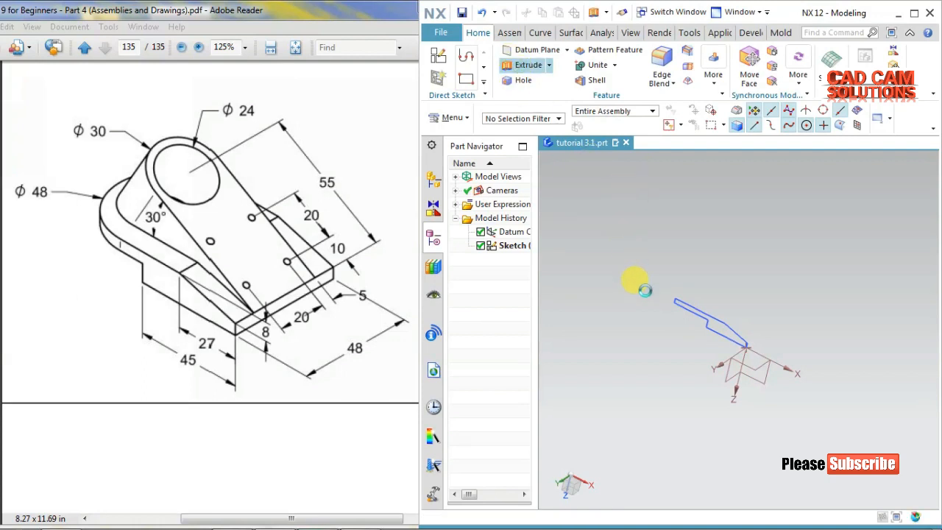
{"action": "left_click", "coordinate": [687, 309]}
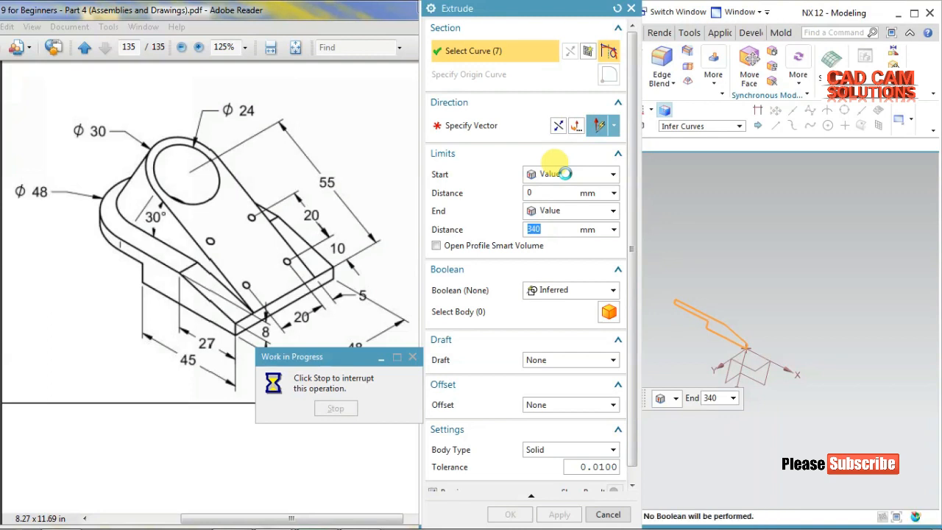
{"action": "left_click", "coordinate": [574, 175]}
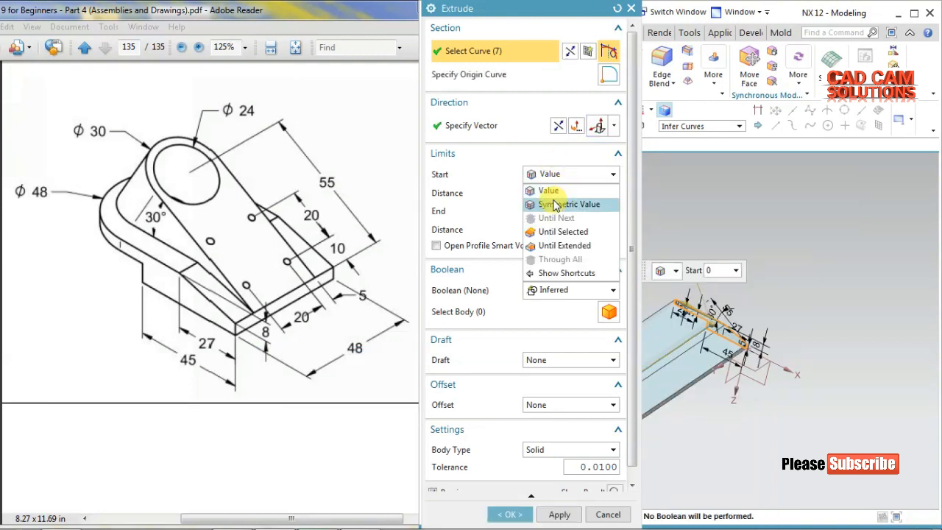
{"action": "left_click", "coordinate": [556, 204]}
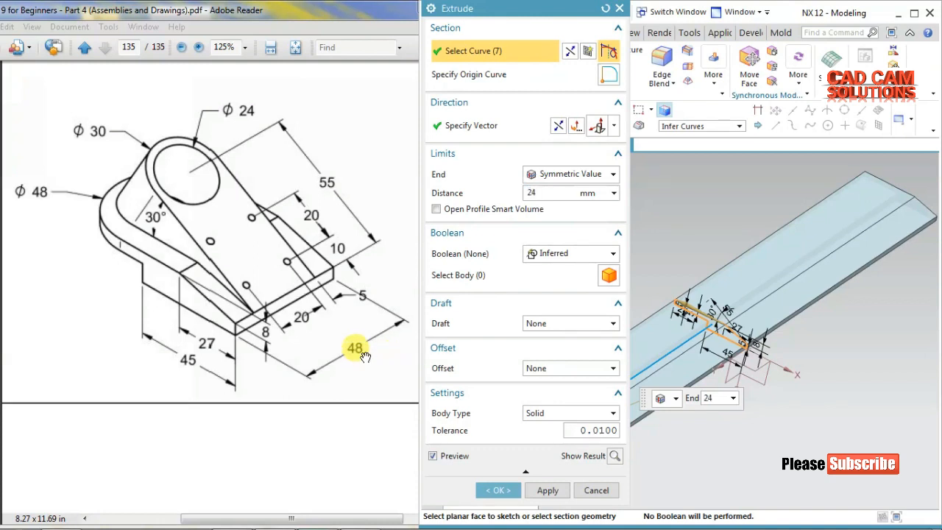
{"action": "key", "text": "Return"}
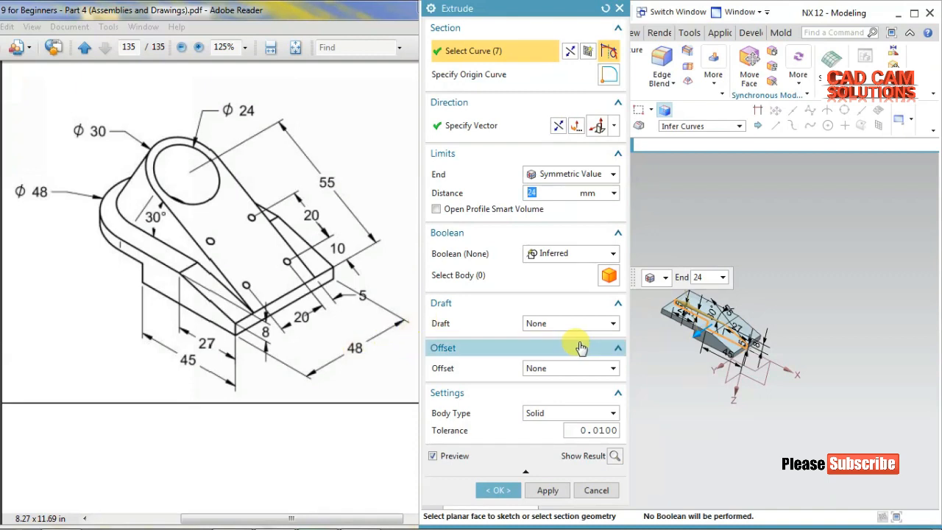
{"action": "scroll", "coordinate": [669, 294], "scroll_direction": "up", "scroll_amount": 1}
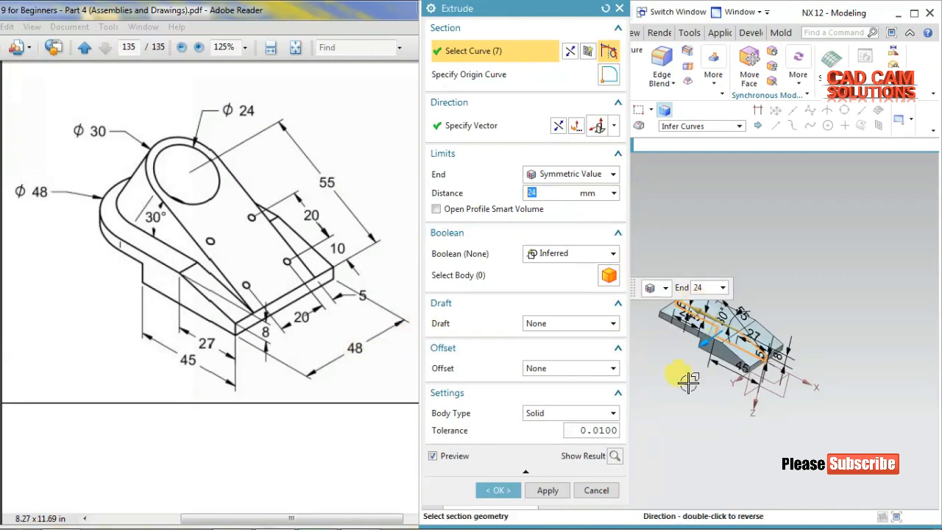
{"action": "left_click", "coordinate": [495, 490]}
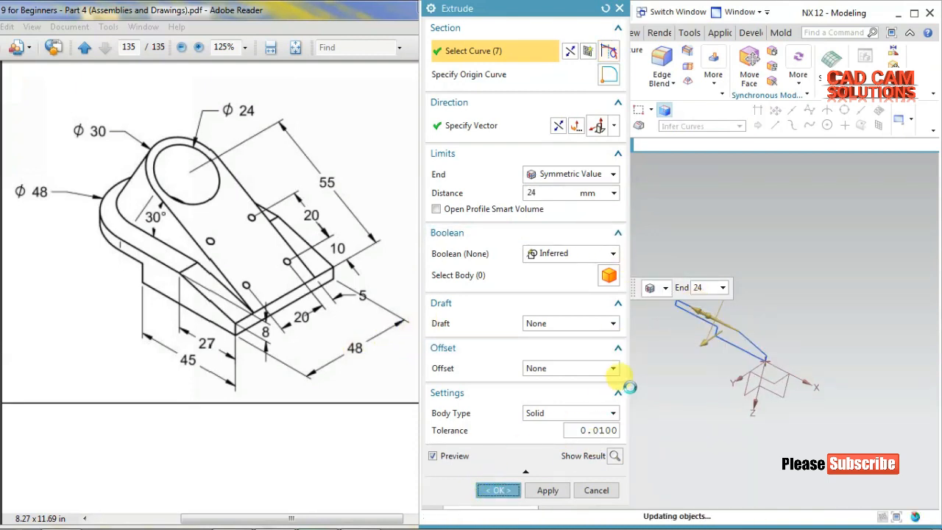
Round the two vertical corner edges at the plate's far end with a 24 mm Edge Blend
{"action": "scroll", "coordinate": [640, 368], "scroll_direction": "down", "scroll_amount": 2}
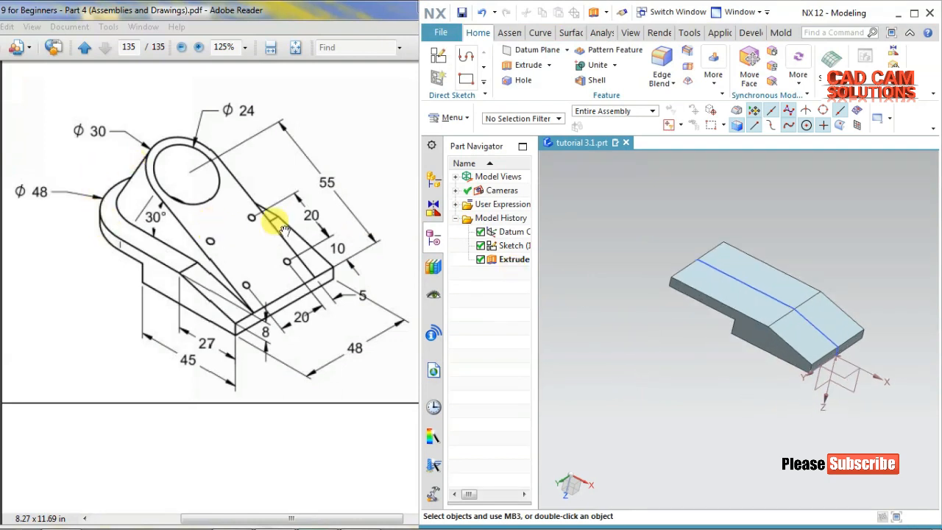
{"action": "left_click", "coordinate": [662, 70]}
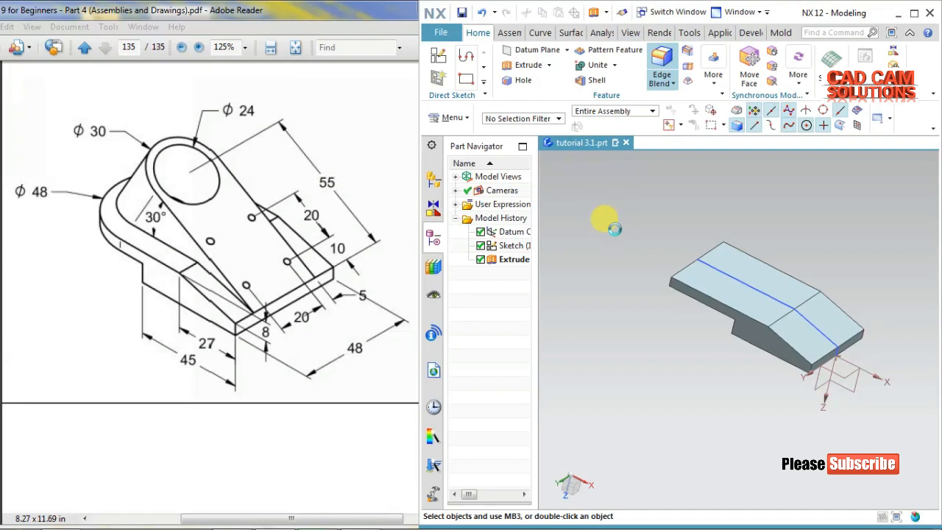
{"action": "left_click", "coordinate": [666, 281]}
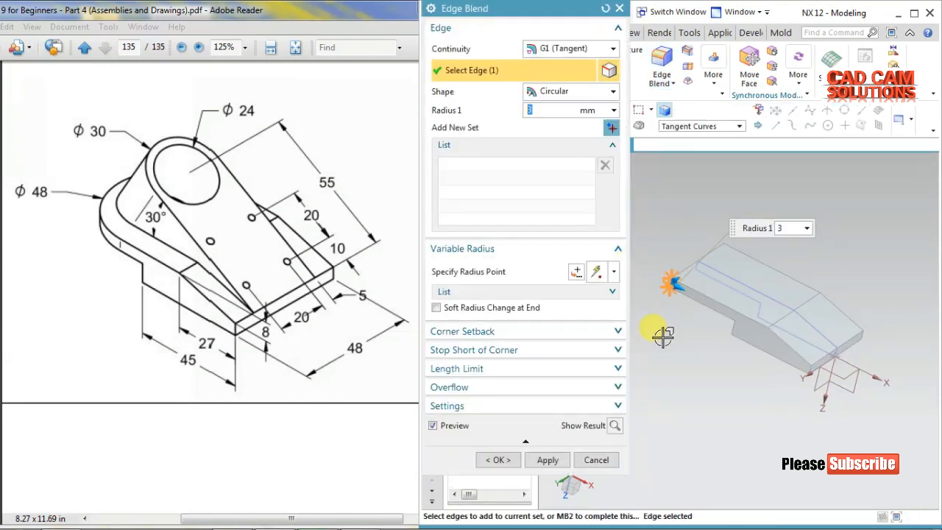
{"action": "type", "text": "24"}
{"action": "key", "text": "Return"}
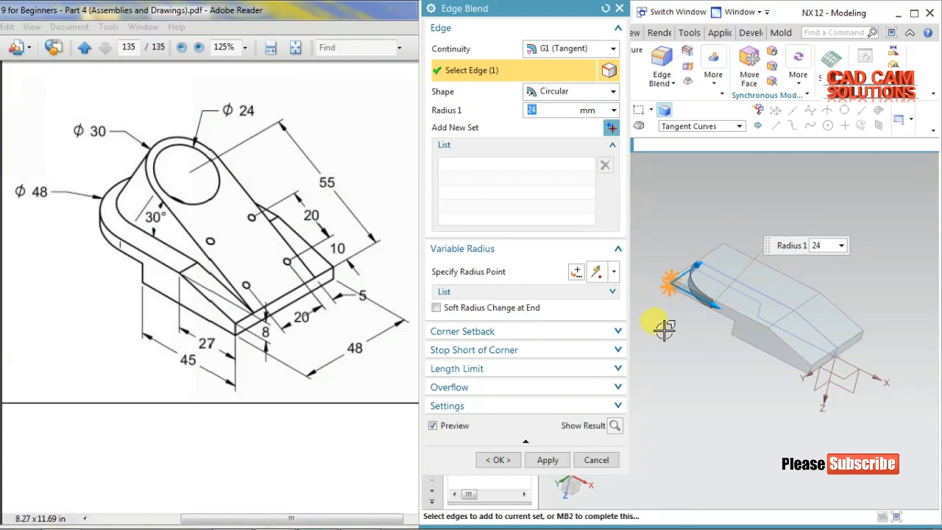
{"action": "middle_click_drag", "start_coordinate": [694, 211], "coordinate": [701, 229]}
{"action": "left_click", "coordinate": [665, 275]}
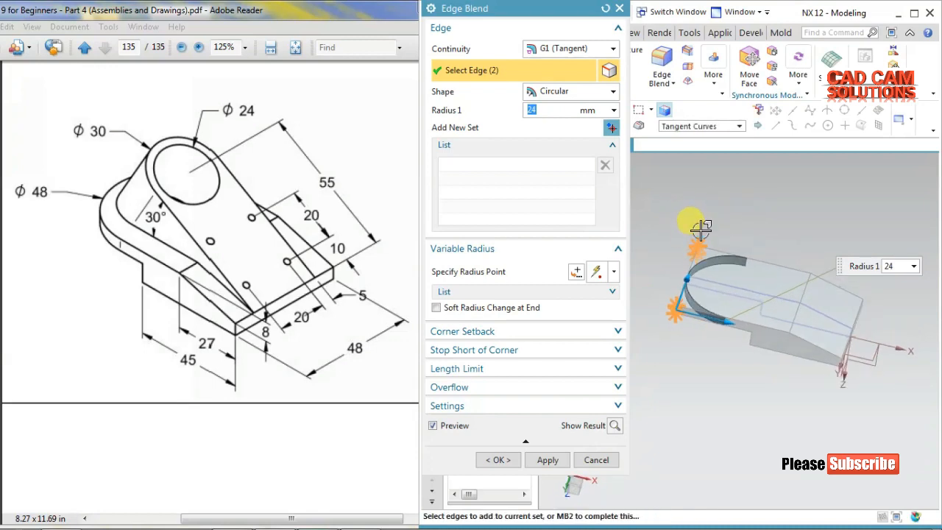
{"action": "left_click", "coordinate": [499, 458]}
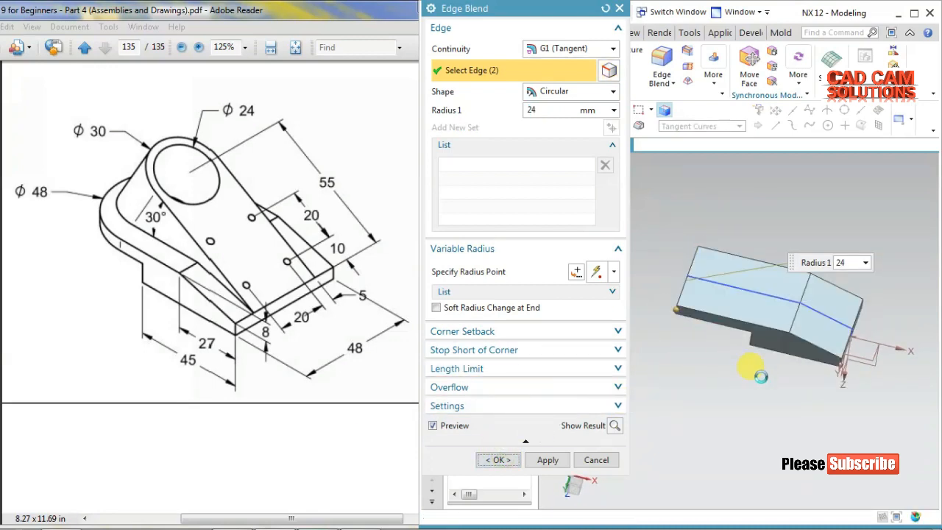
Start a new sketch on the XZ datum plane
{"action": "middle_click_drag", "start_coordinate": [776, 402], "coordinate": [762, 388]}
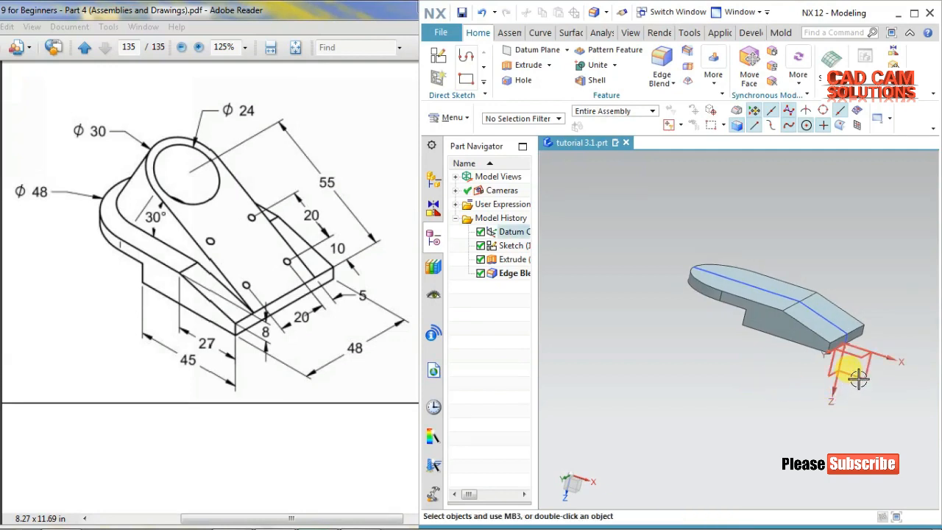
{"action": "left_click", "coordinate": [437, 57]}
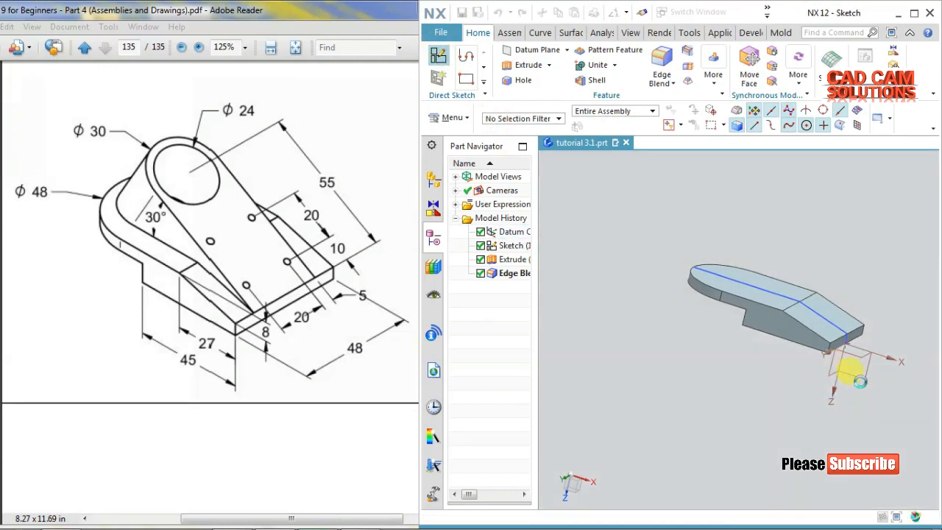
{"action": "left_click", "coordinate": [864, 379]}
{"action": "left_click", "coordinate": [758, 347]}
{"action": "left_click", "coordinate": [550, 262]}
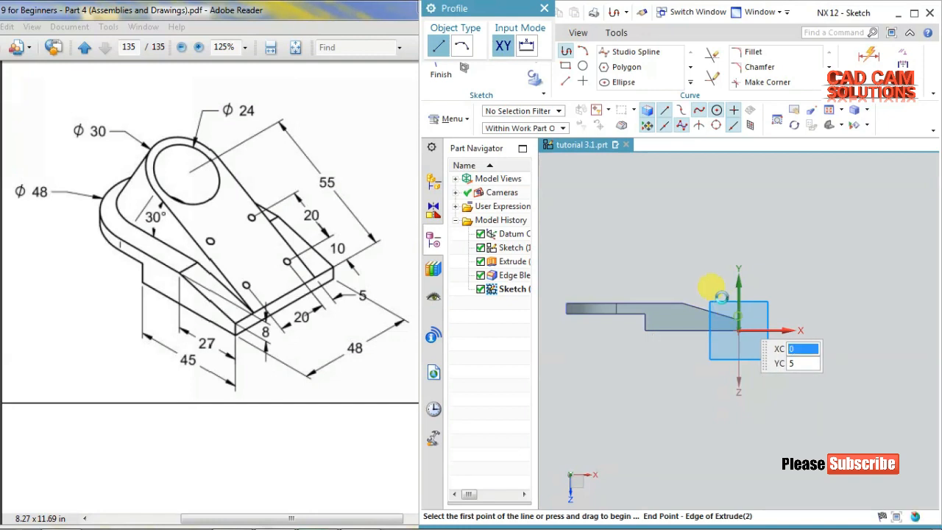
Sketch a closed four-line profile above the base with an inclined line about 65 mm long and an end line about 30 mm, following the base's top edges
{"action": "left_click", "coordinate": [722, 297]}
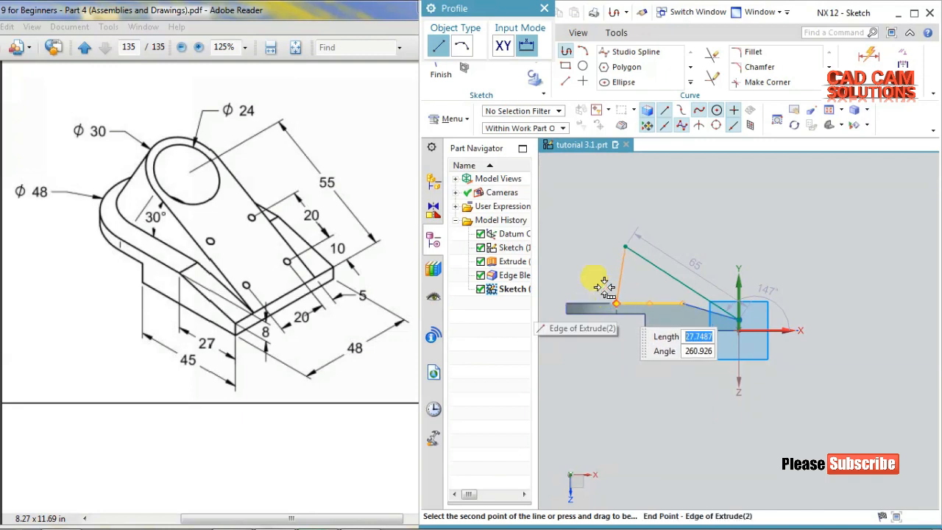
{"action": "middle_click_drag", "start_coordinate": [600, 309], "coordinate": [602, 302]}
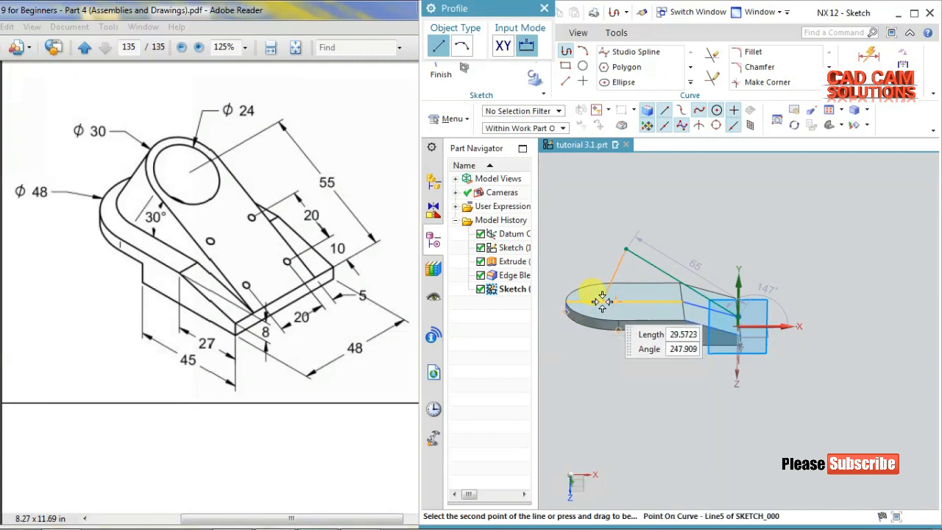
{"action": "left_click", "coordinate": [601, 302]}
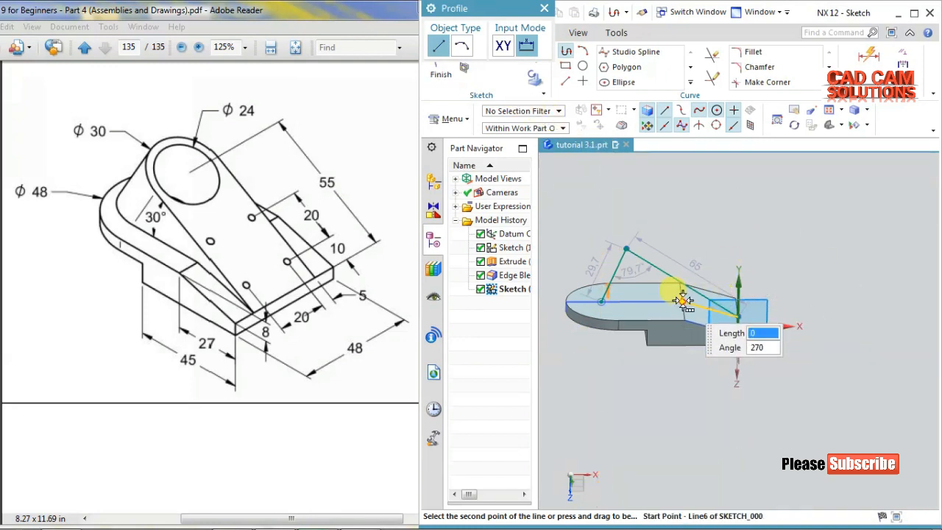
{"action": "left_click", "coordinate": [614, 298]}
{"action": "left_click", "coordinate": [765, 307]}
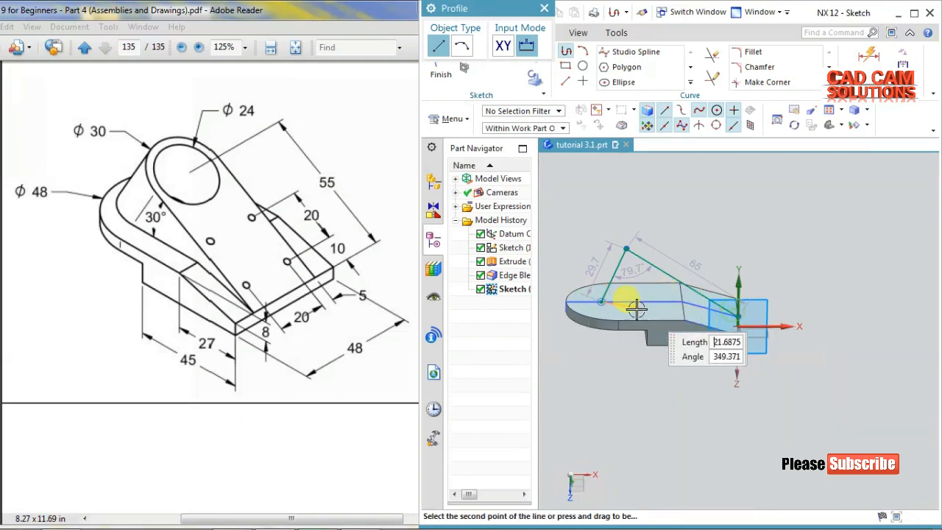
{"action": "left_click", "coordinate": [682, 302]}
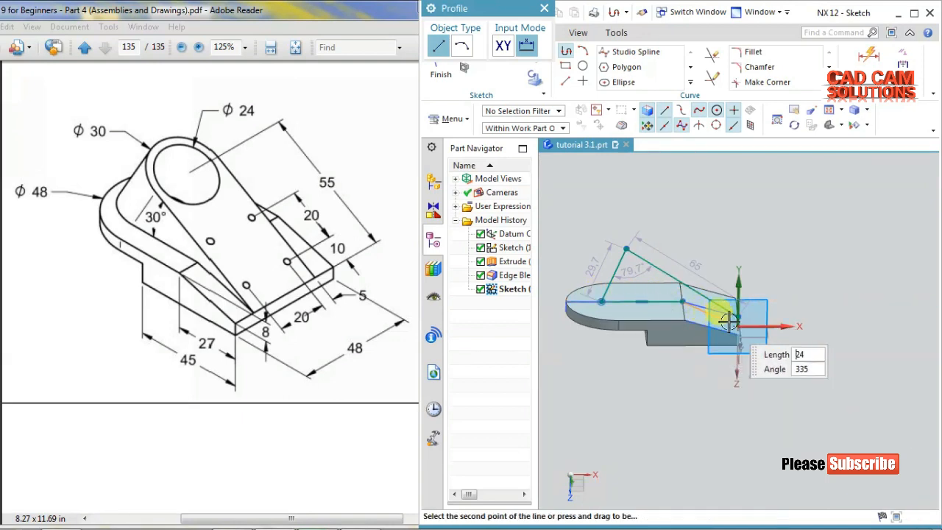
{"action": "left_click", "coordinate": [739, 317]}
{"action": "key", "text": "Escape"}
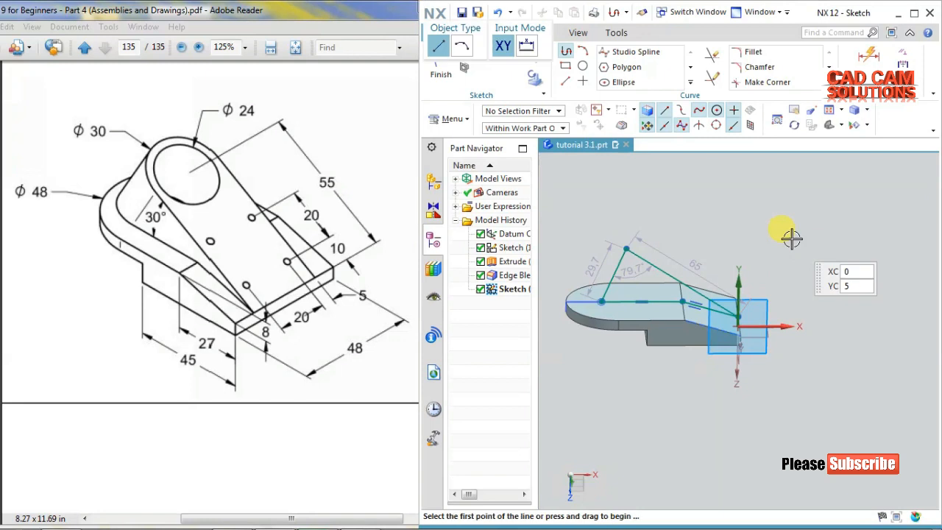
{"action": "key", "text": "Escape"}
Make the long inclined line and the short end line perpendicular to each other
{"action": "key", "text": "F8"}
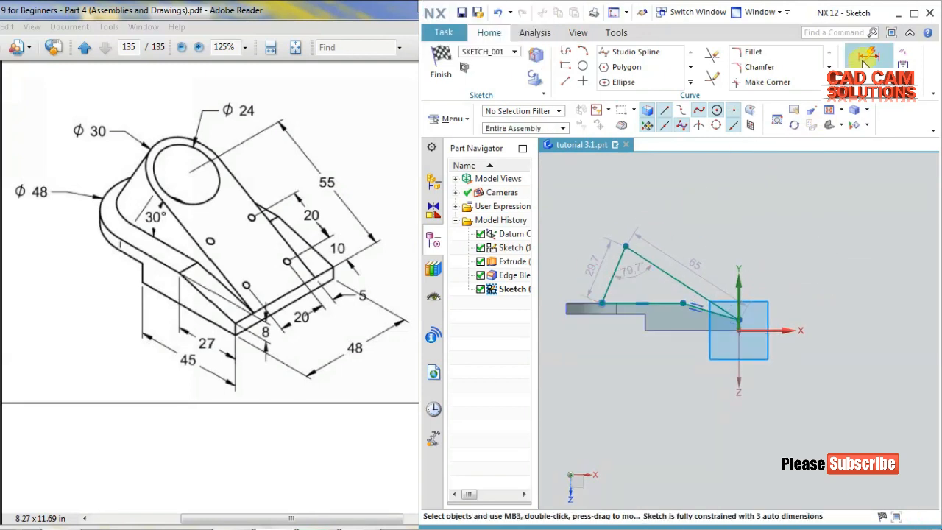
{"action": "left_click", "coordinate": [902, 53]}
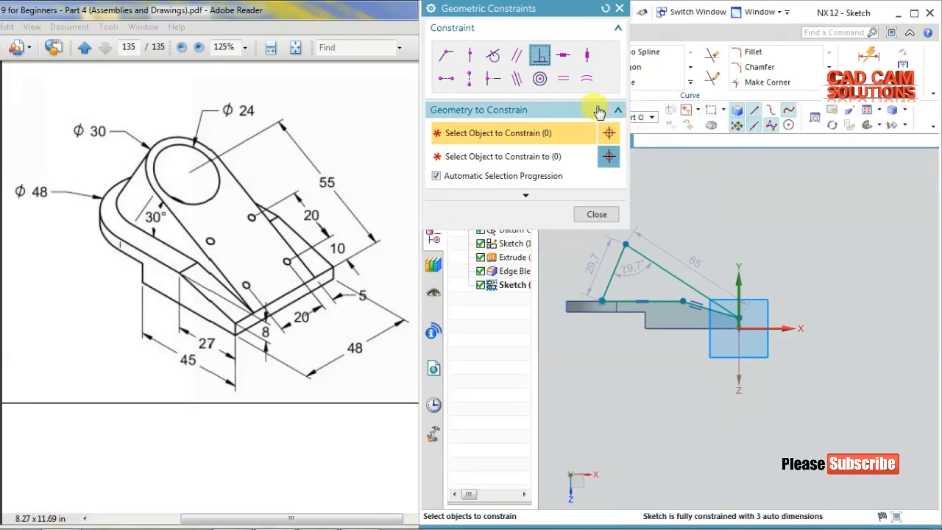
{"action": "left_click", "coordinate": [641, 254]}
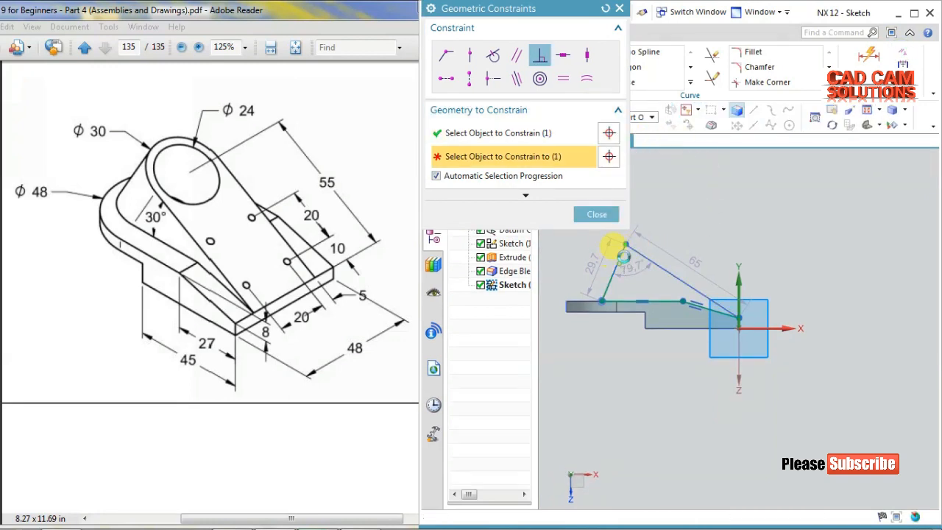
{"action": "left_click", "coordinate": [616, 255]}
{"action": "left_click", "coordinate": [596, 215]}
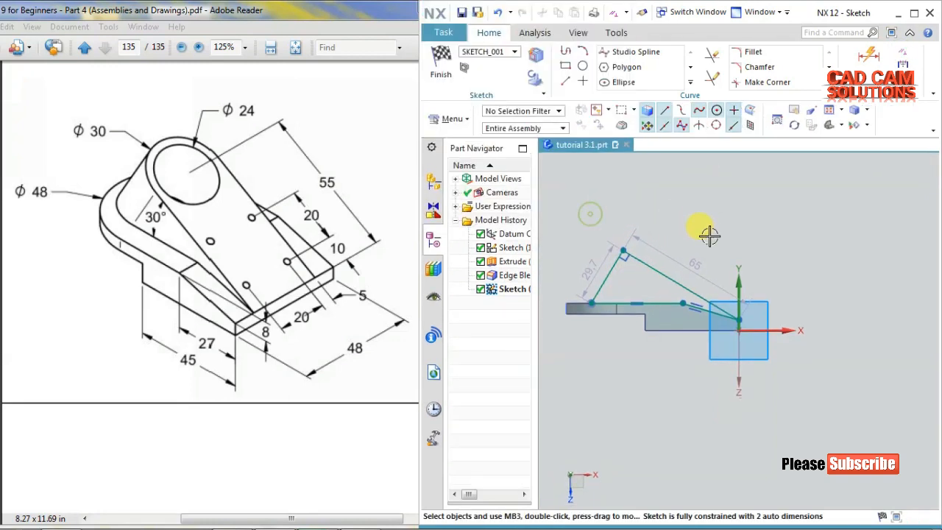
Set the long inclined line's length to 55 mm
{"action": "left_click", "coordinate": [695, 260]}
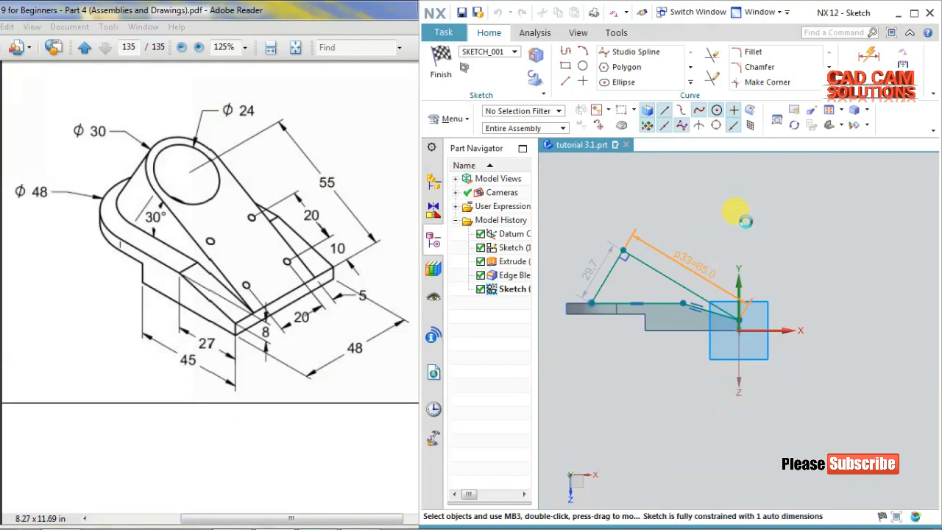
{"action": "key", "text": "Return"}
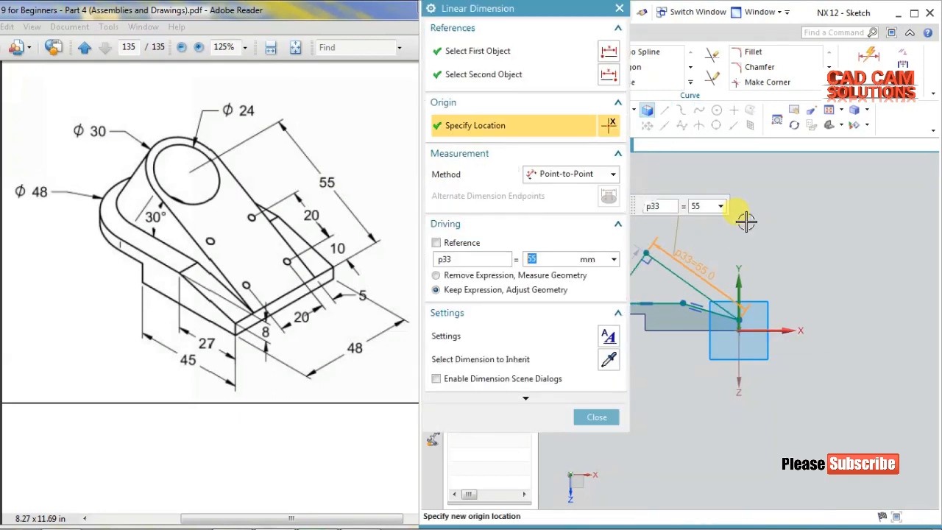
{"action": "left_click", "coordinate": [592, 422]}
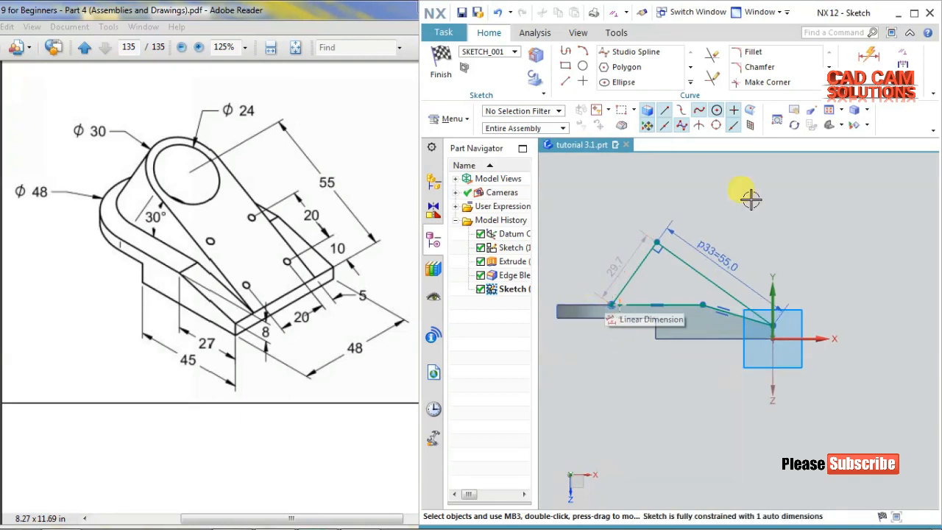
Set the angle between the long inclined line and the horizontal base line to 30° and finish the sketch
{"action": "left_click", "coordinate": [868, 66]}
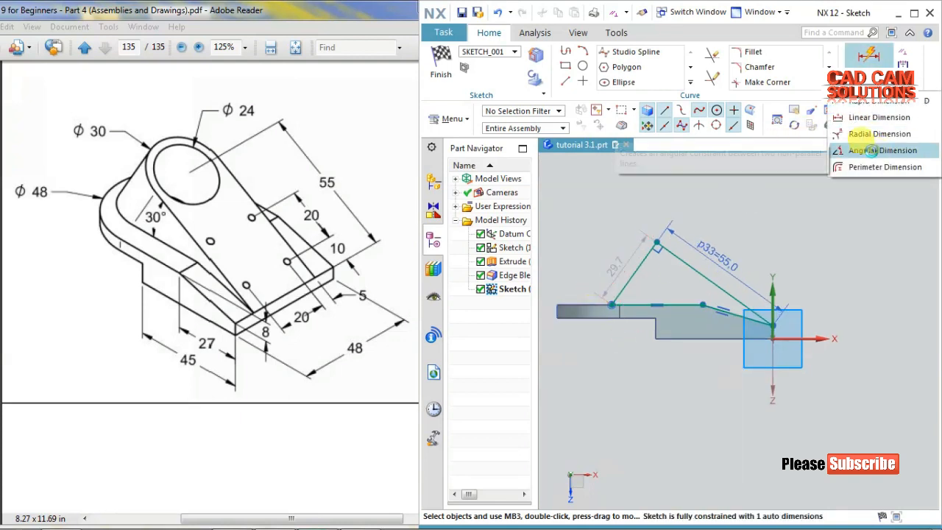
{"action": "left_click", "coordinate": [880, 150]}
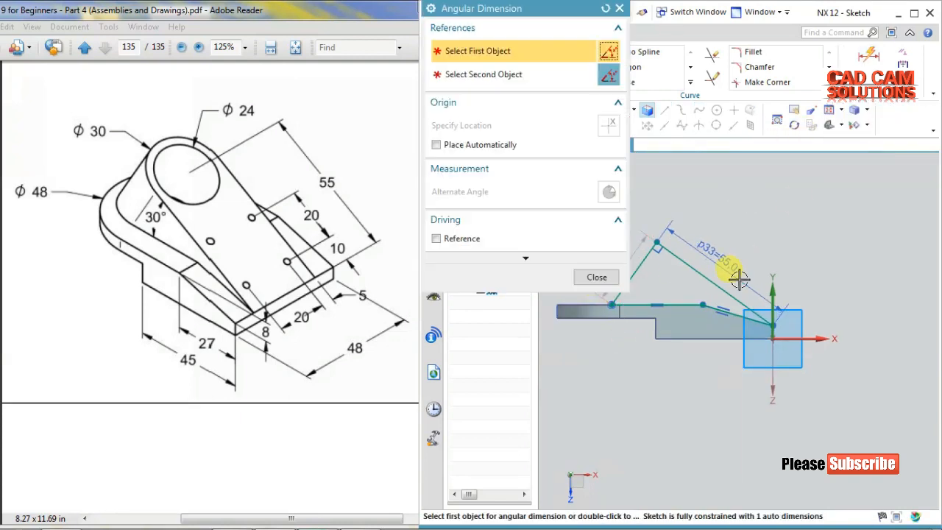
{"action": "left_click", "coordinate": [702, 272]}
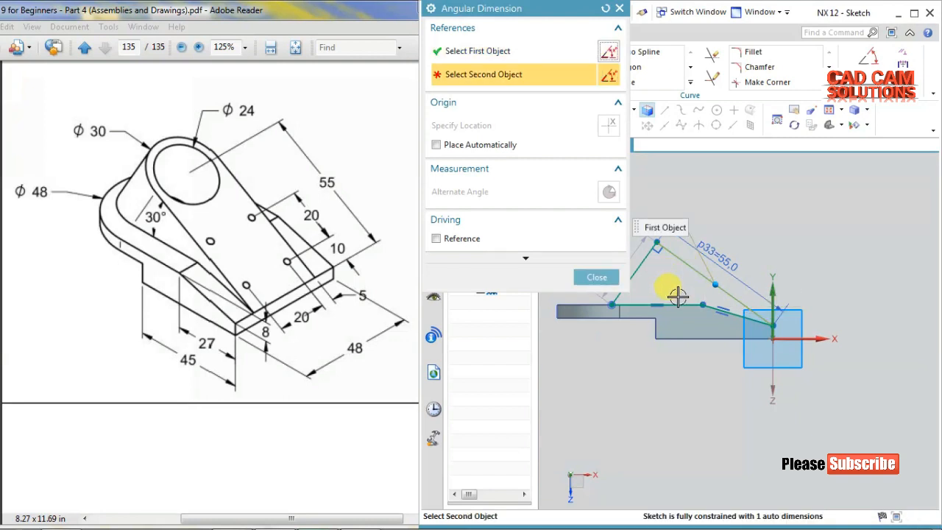
{"action": "left_click", "coordinate": [677, 302]}
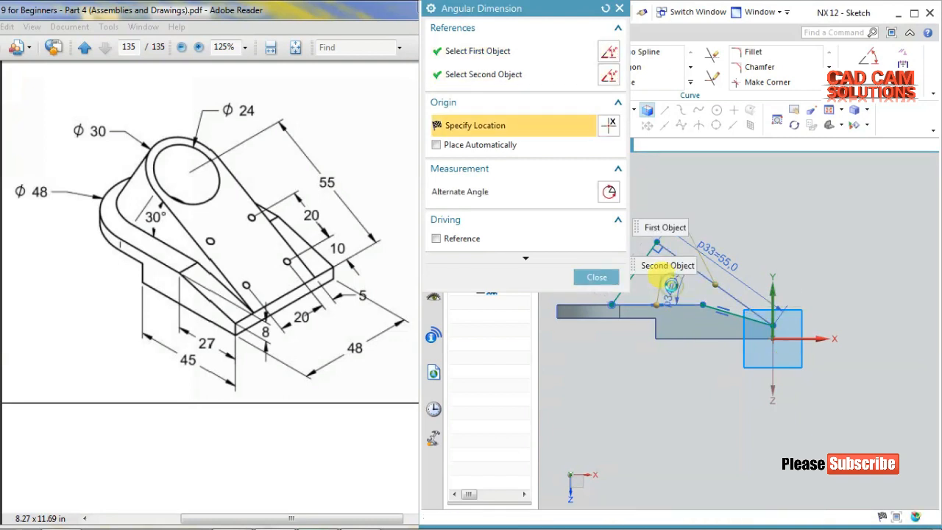
{"action": "left_click", "coordinate": [671, 282]}
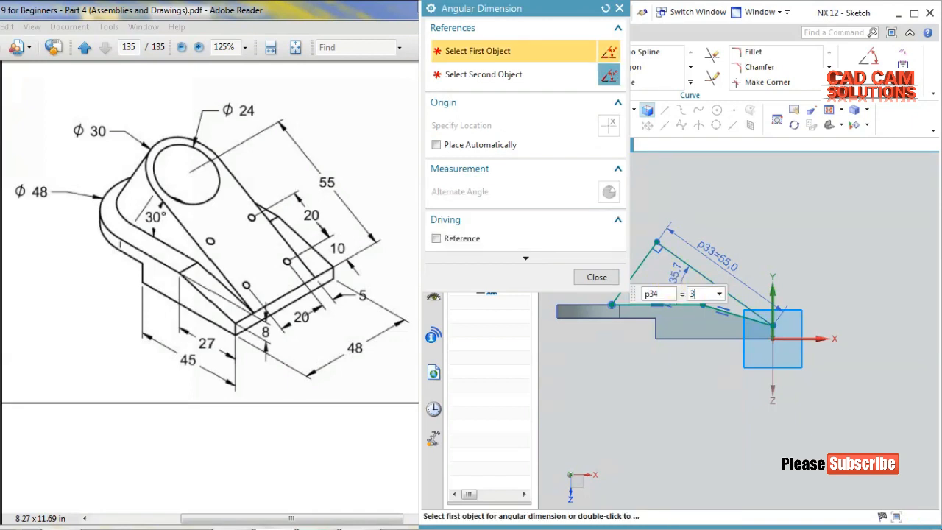
{"action": "type", "text": "30"}
{"action": "key", "text": "Return"}
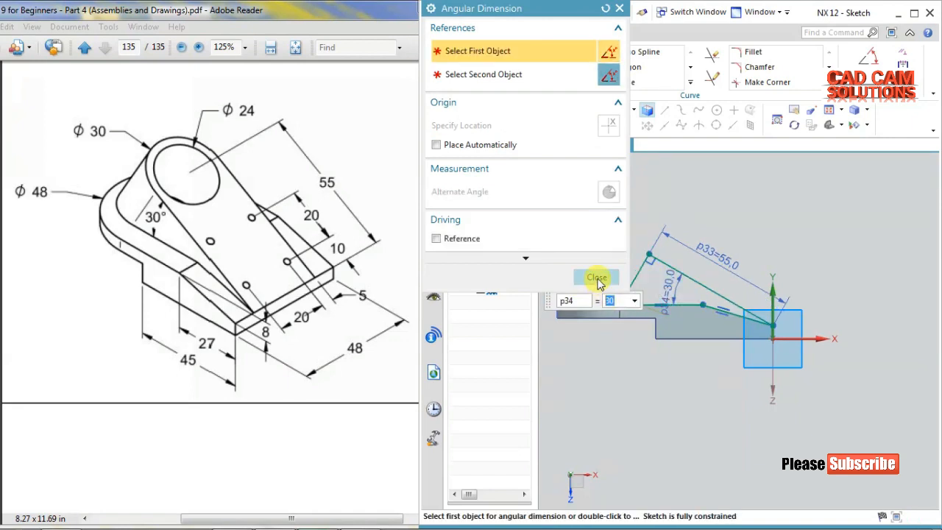
{"action": "left_click", "coordinate": [597, 277]}
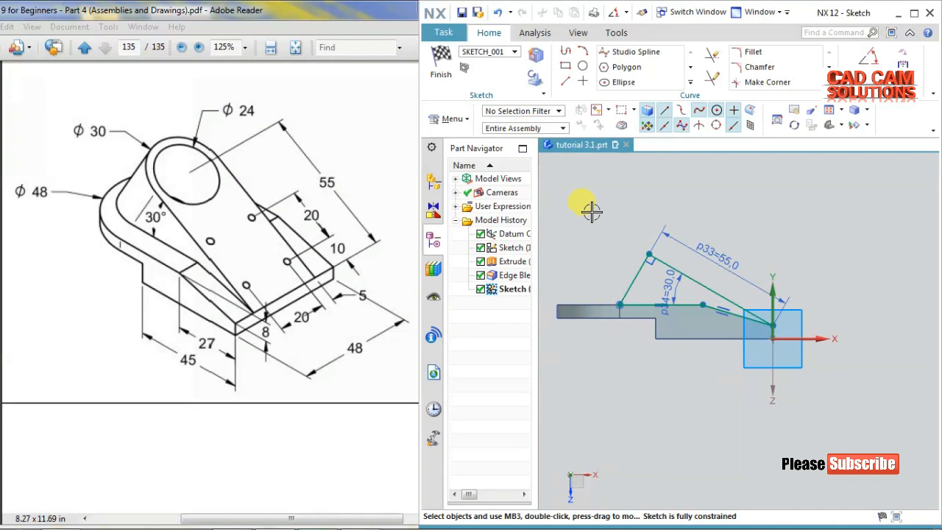
{"action": "left_click", "coordinate": [441, 63]}
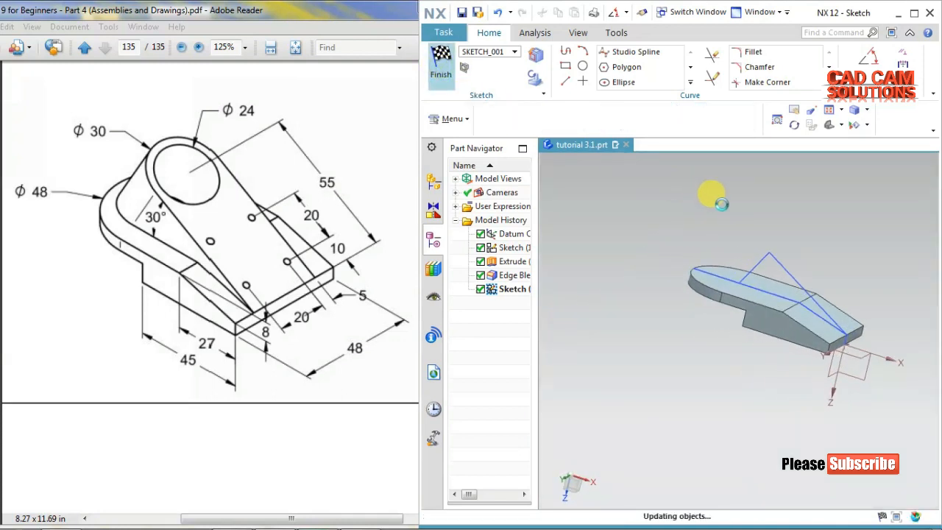
Extrude the inclined support's four-line profile by a symmetric value of 15 mm, uniting it with the base
{"action": "left_click", "coordinate": [504, 67]}
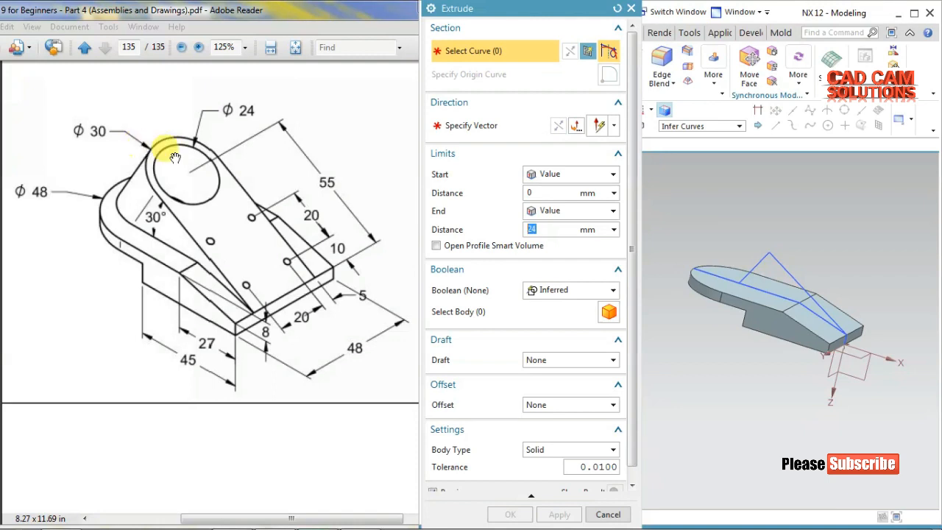
{"action": "left_click", "coordinate": [769, 256]}
{"action": "left_click", "coordinate": [571, 175]}
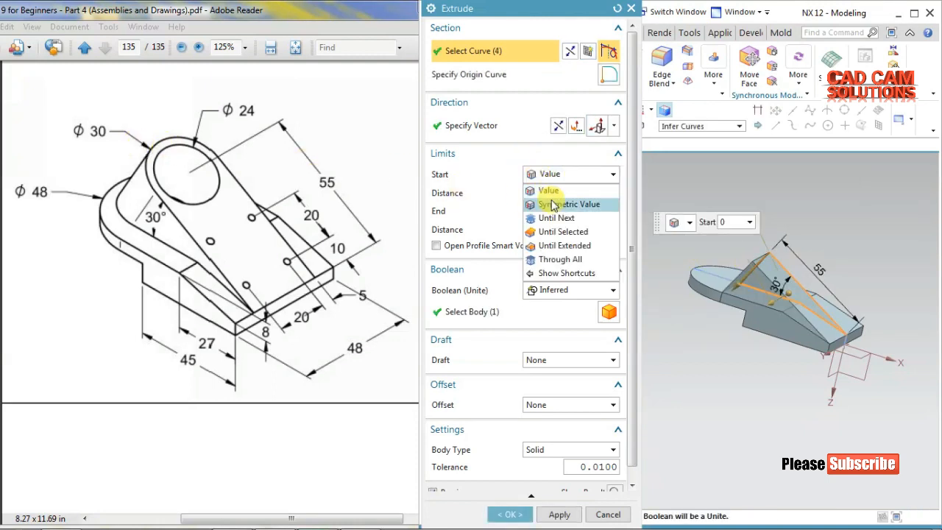
{"action": "left_click", "coordinate": [554, 199]}
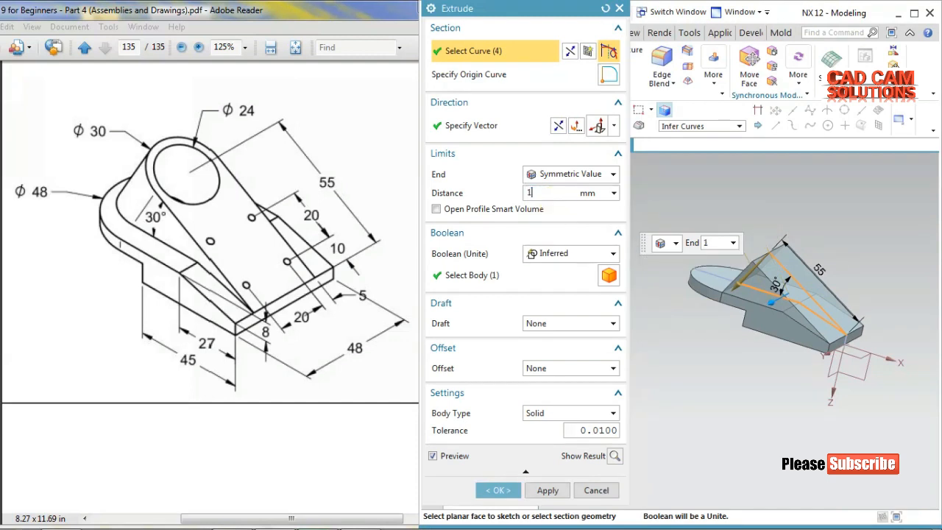
{"action": "key", "text": "Return"}
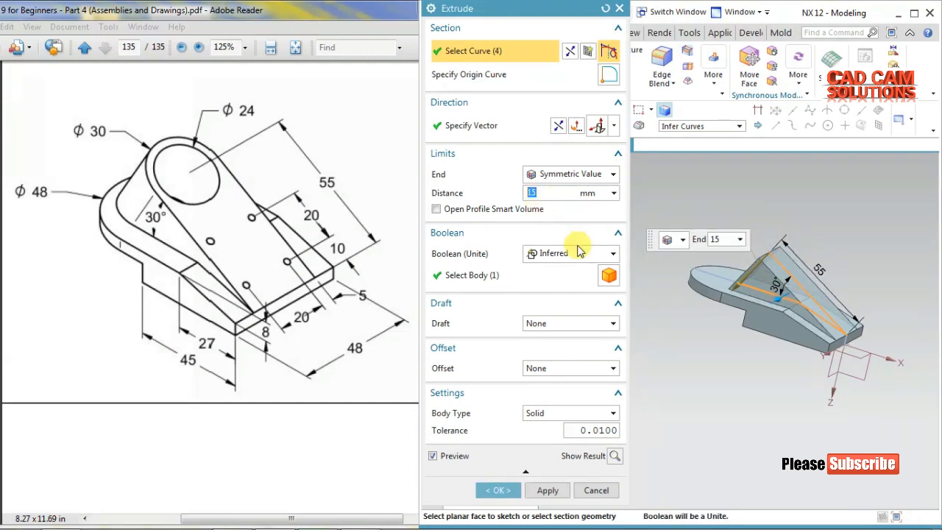
{"action": "left_click", "coordinate": [499, 492]}
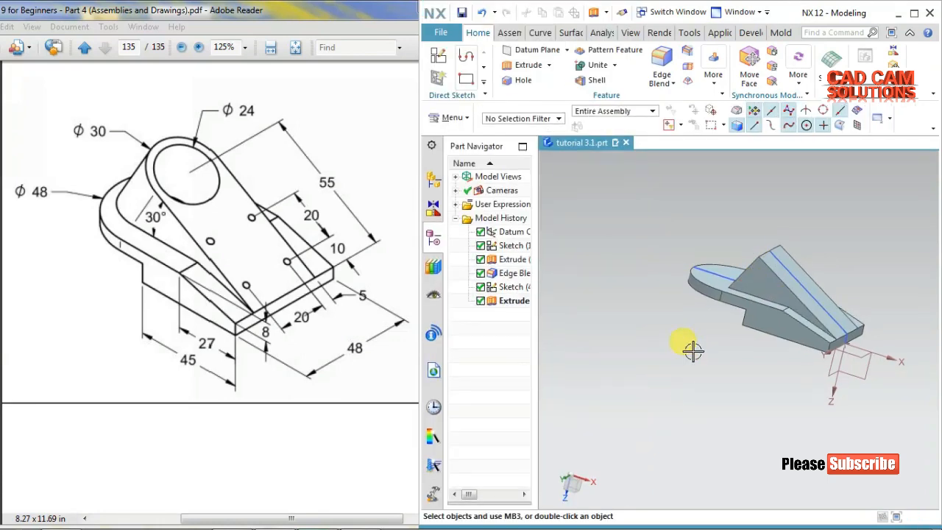
Blend the two end edges of the inclined support with a 15 mm circular radius
{"action": "left_click", "coordinate": [661, 65]}
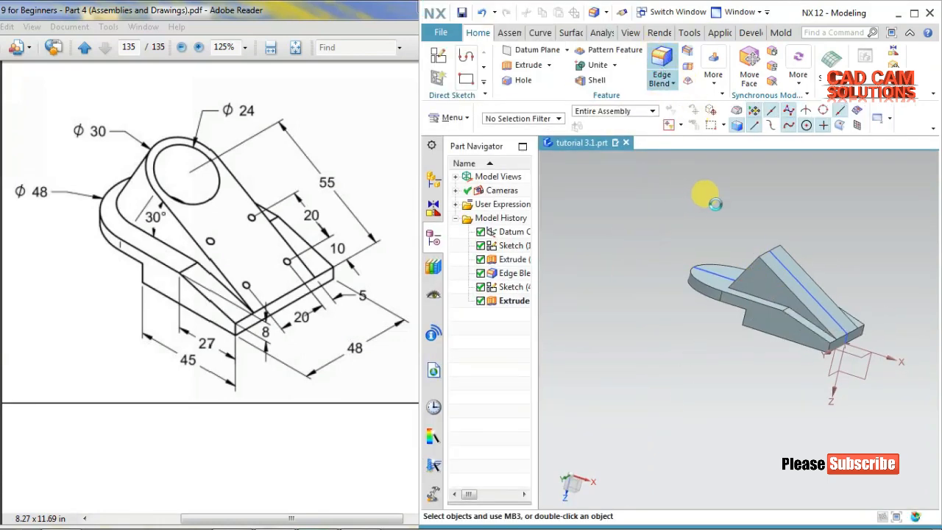
{"action": "left_click", "coordinate": [739, 259]}
{"action": "middle_click_drag", "start_coordinate": [739, 259], "coordinate": [738, 233]}
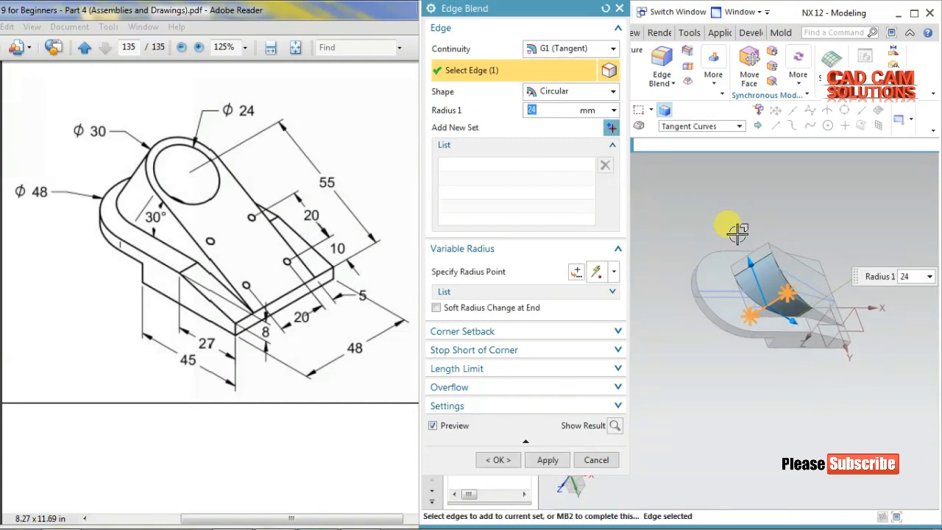
{"action": "type", "text": "15"}
{"action": "key", "text": "Return"}
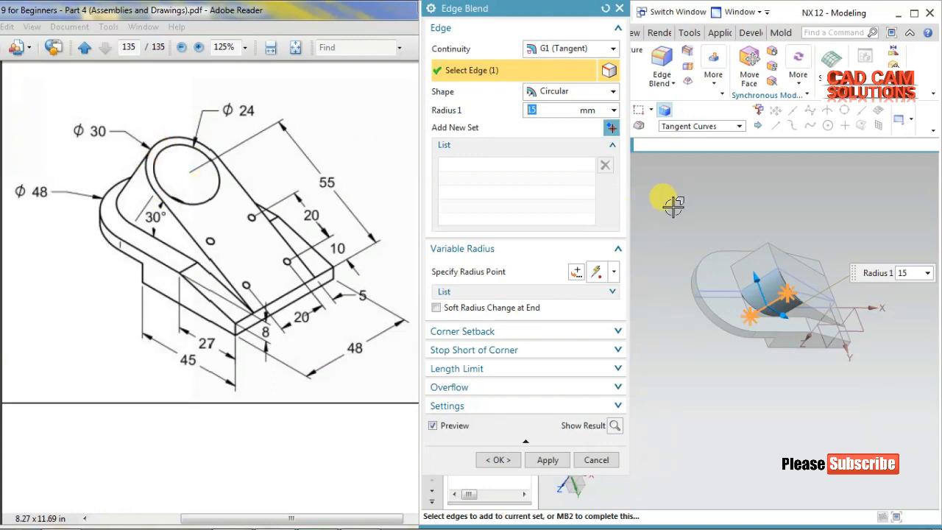
{"action": "left_click", "coordinate": [752, 246]}
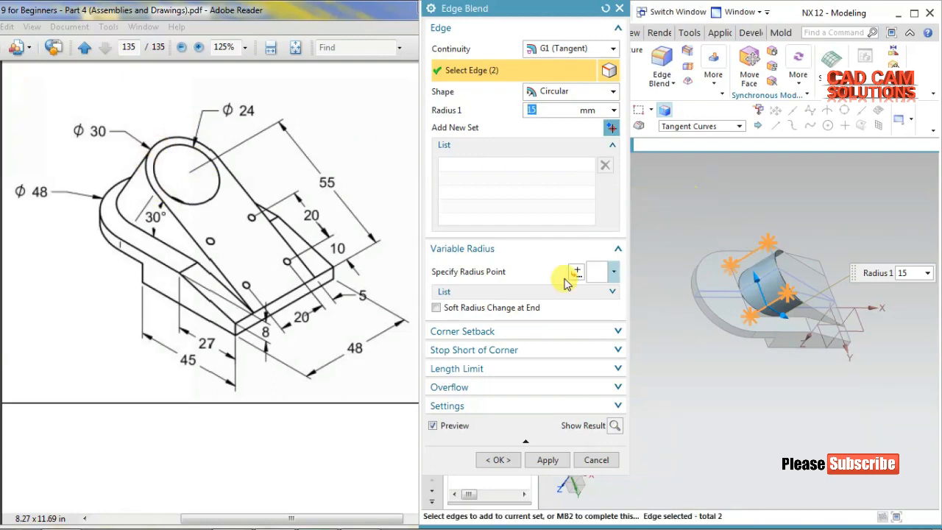
{"action": "left_click", "coordinate": [487, 460]}
Edit the inclined support's profile sketch, set the long inclined line's length to 70 mm and finish the sketch
{"action": "middle_click_drag", "start_coordinate": [736, 379], "coordinate": [715, 370]}
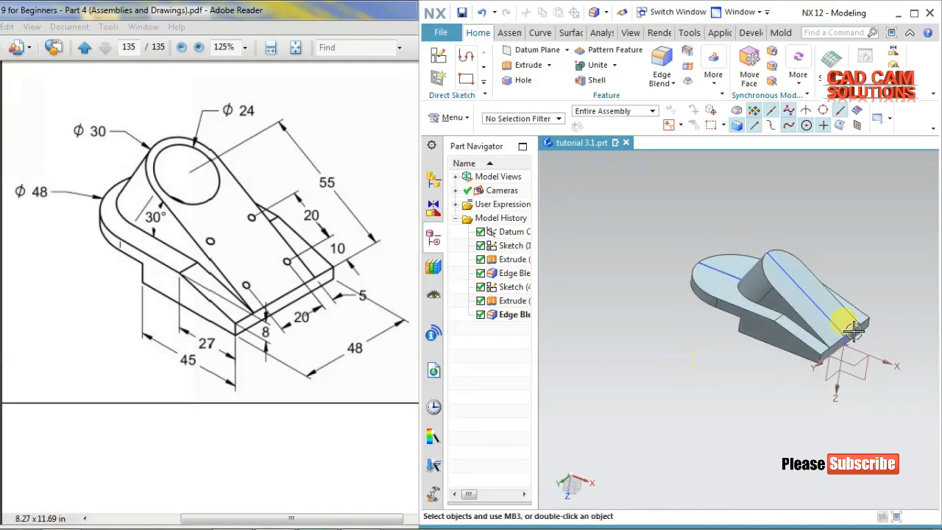
{"action": "scroll", "coordinate": [854, 317], "scroll_direction": "up", "scroll_amount": 4}
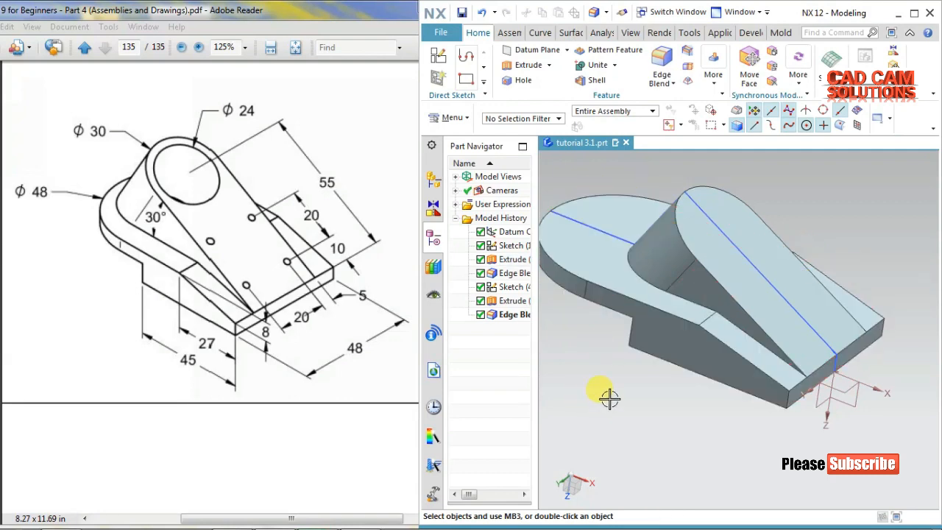
{"action": "scroll", "coordinate": [617, 392], "scroll_direction": "down", "scroll_amount": 1}
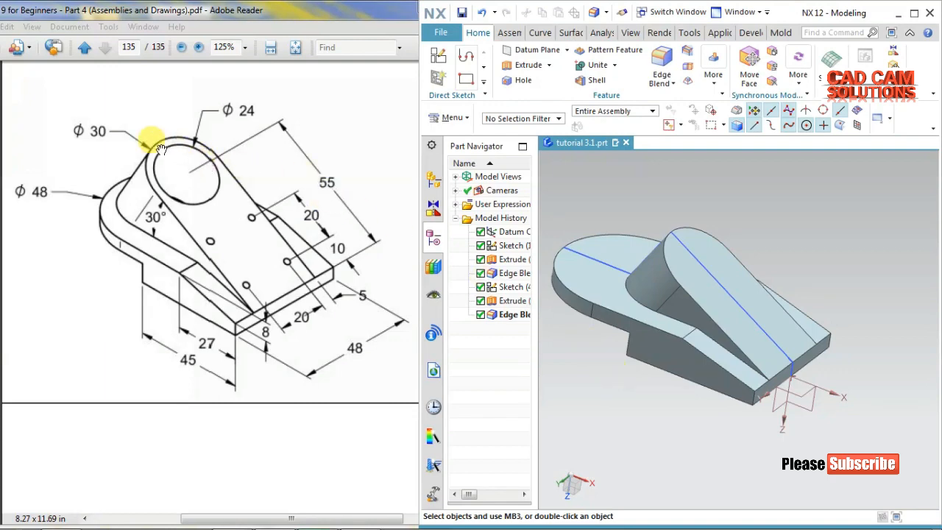
{"action": "double_click", "coordinate": [691, 253]}
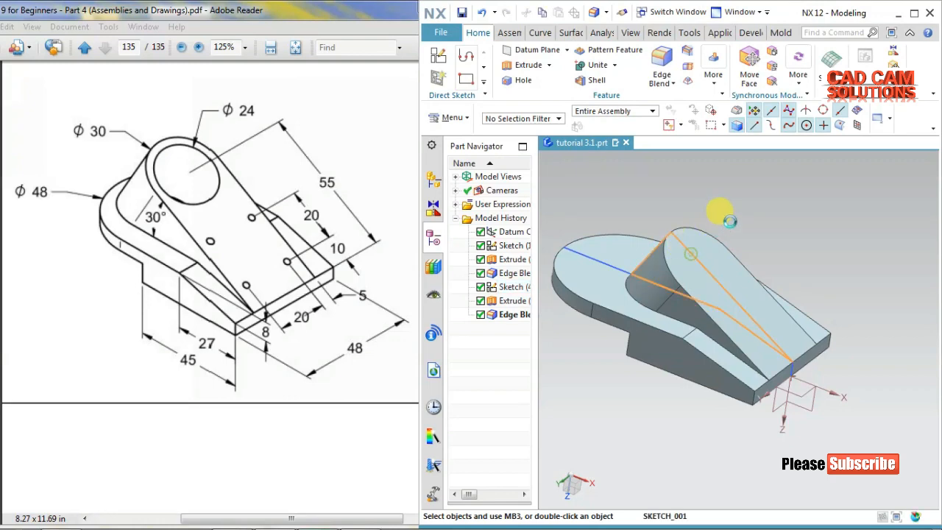
{"action": "scroll", "coordinate": [736, 250], "scroll_direction": "down", "scroll_amount": 3}
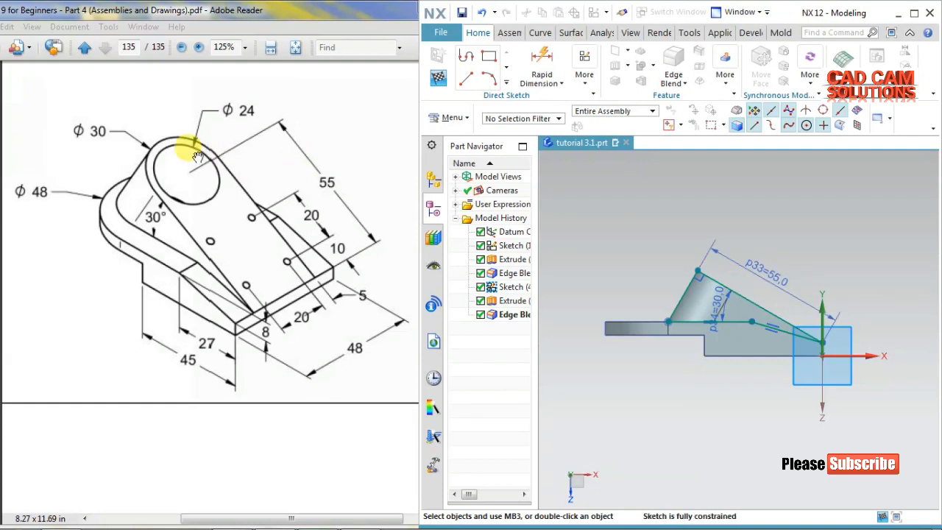
{"action": "double_click", "coordinate": [768, 269]}
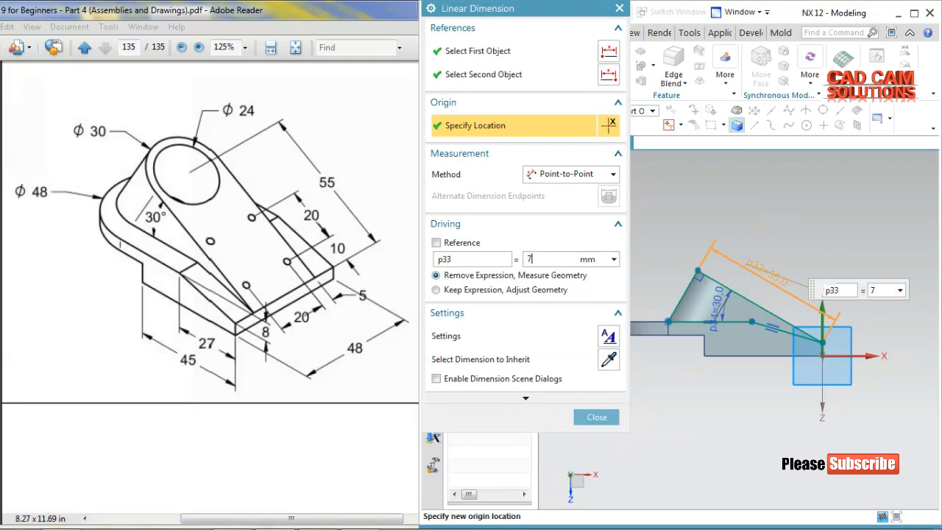
{"action": "left_click", "coordinate": [595, 416]}
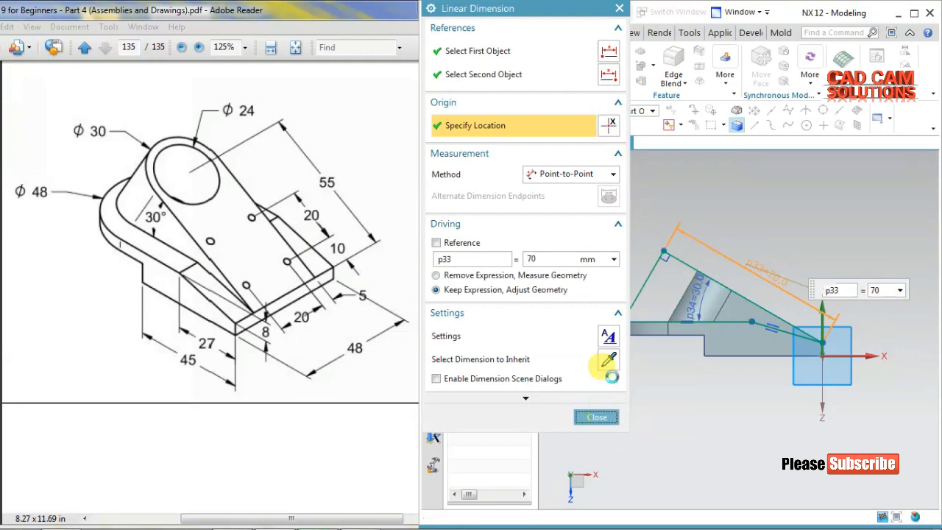
{"action": "left_click", "coordinate": [438, 77]}
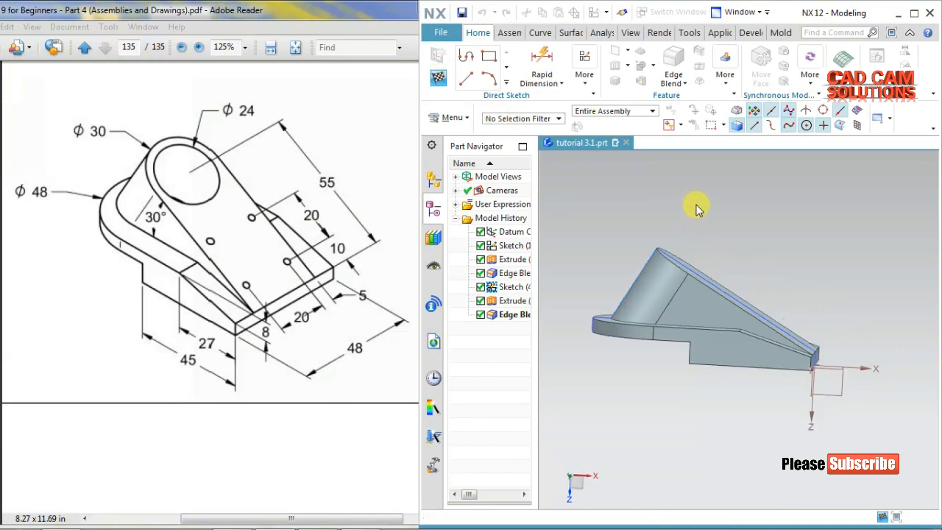
Start a new sketch on the support's inclined face with the Y-axis direction as horizontal reference
{"action": "middle_click_drag", "start_coordinate": [625, 332], "coordinate": [633, 377]}
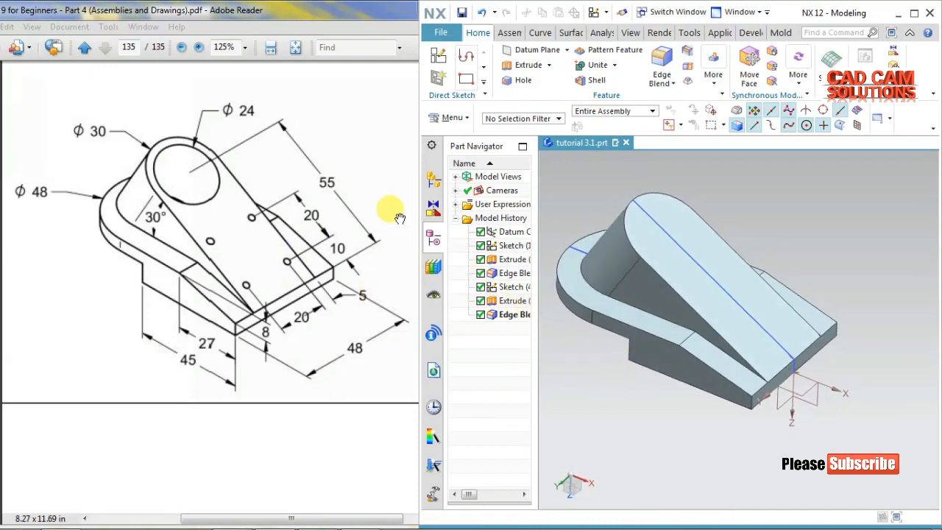
{"action": "left_click", "coordinate": [441, 59]}
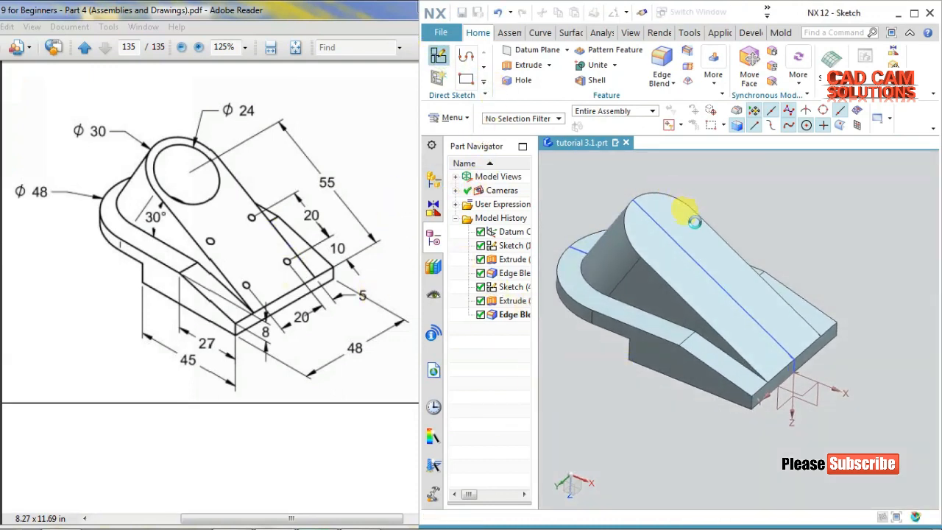
{"action": "left_click", "coordinate": [687, 228]}
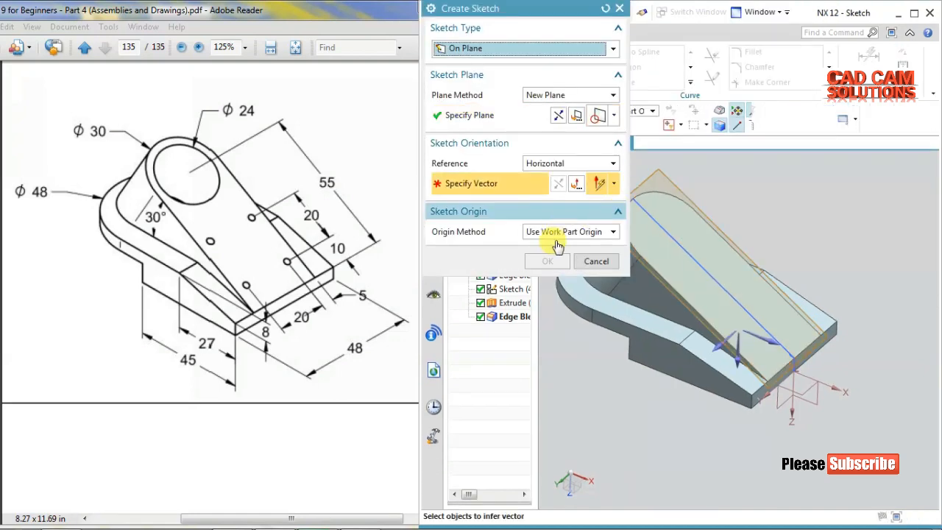
{"action": "left_click", "coordinate": [729, 335]}
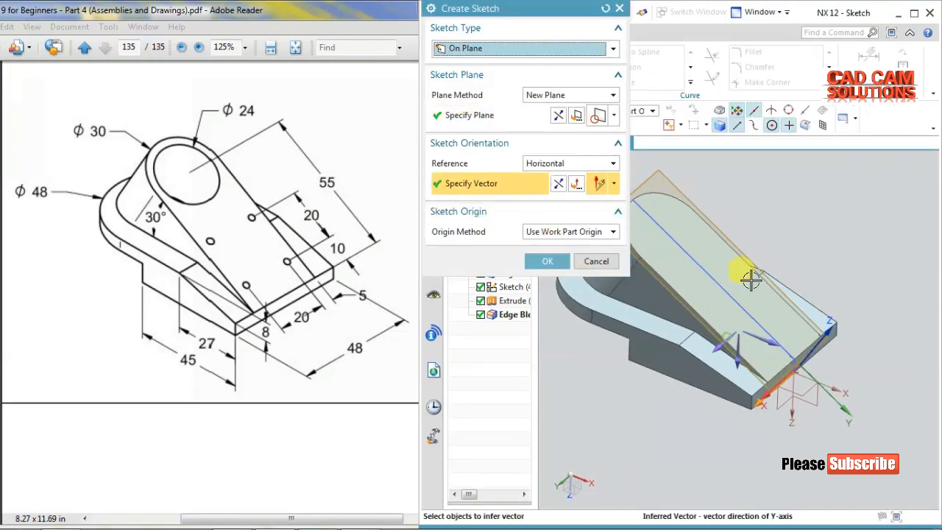
{"action": "middle_click", "coordinate": [773, 223]}
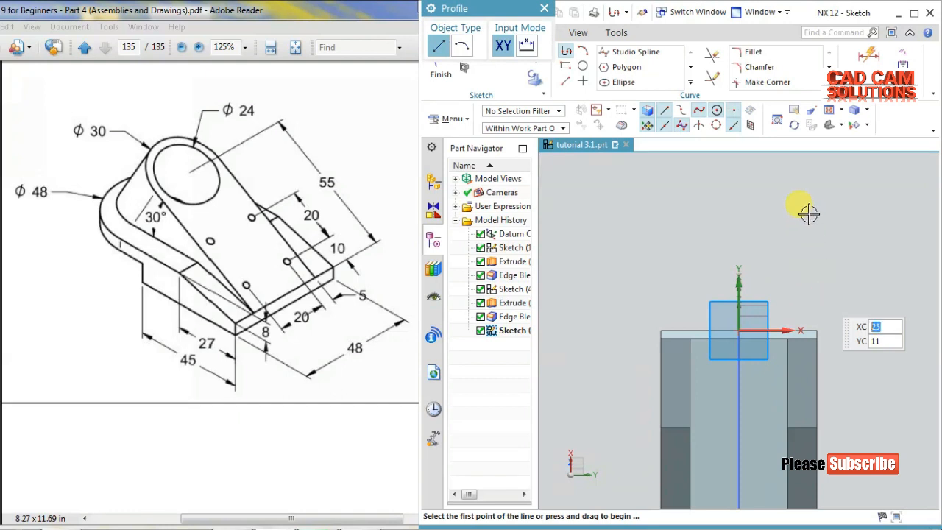
{"action": "key", "text": "Escape"}
Sketch a 24 mm diameter circle on the support's centreline near the rounded end, about 58 mm from the sketch origin
{"action": "middle_click_drag", "start_coordinate": [810, 269], "coordinate": [776, 160], "text": "shift"}
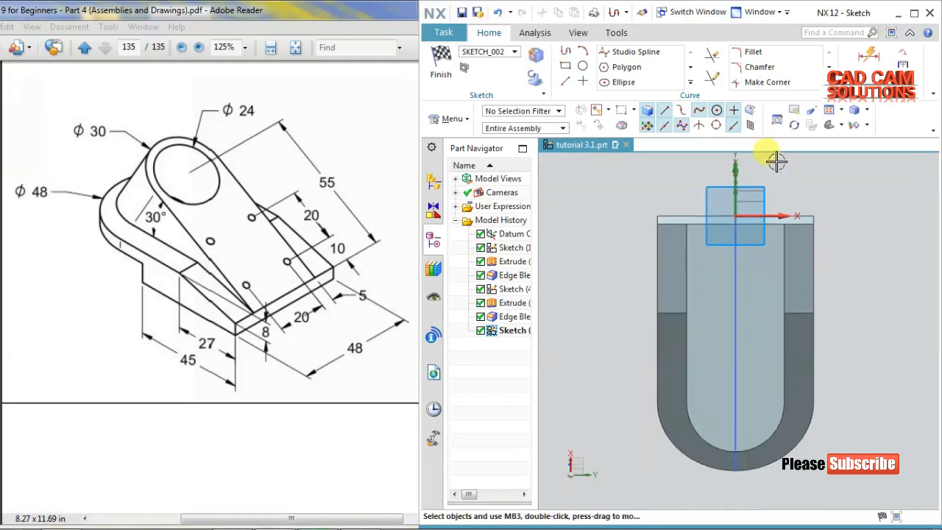
{"action": "left_click", "coordinate": [580, 67]}
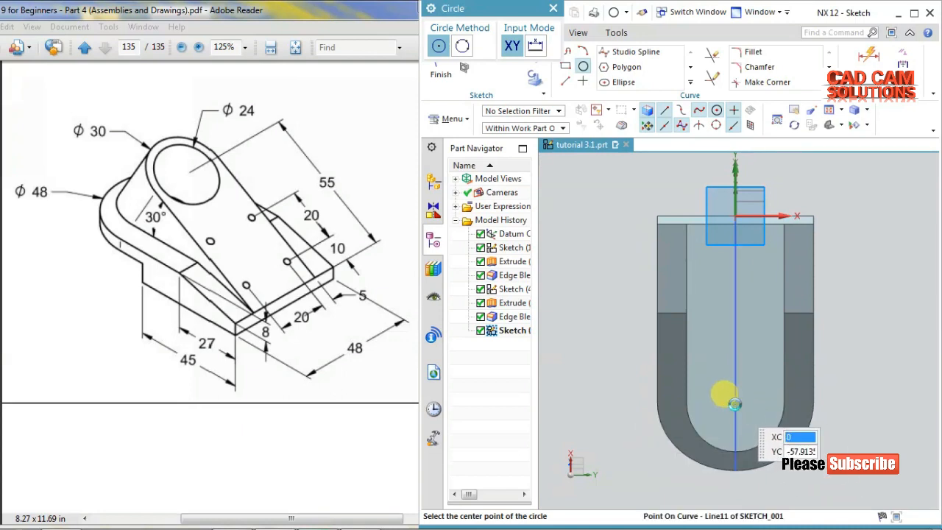
{"action": "left_click", "coordinate": [735, 403]}
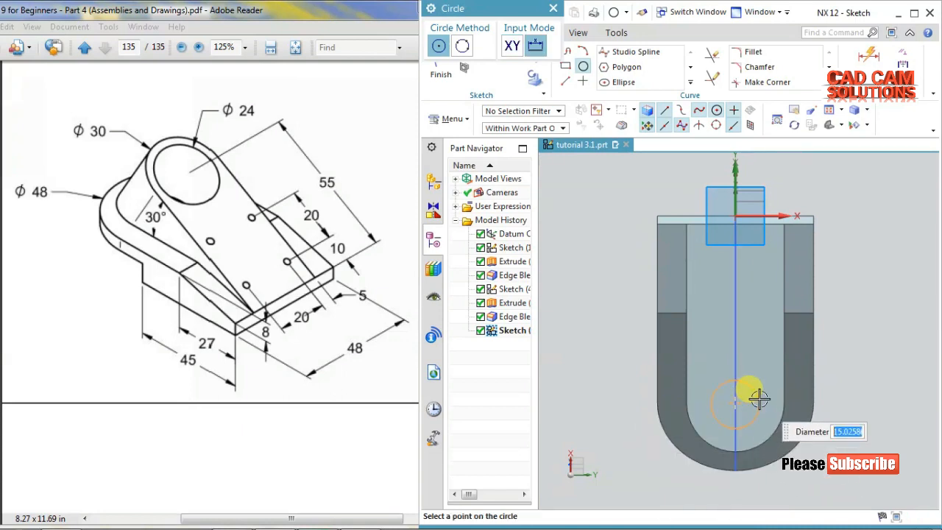
{"action": "key", "text": "Return"}
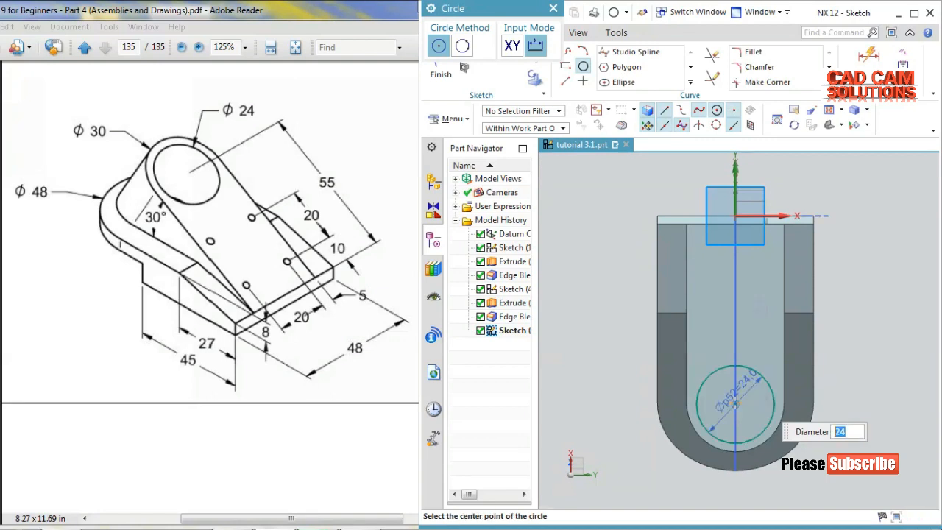
{"action": "scroll", "coordinate": [722, 189], "scroll_direction": "up", "scroll_amount": 3}
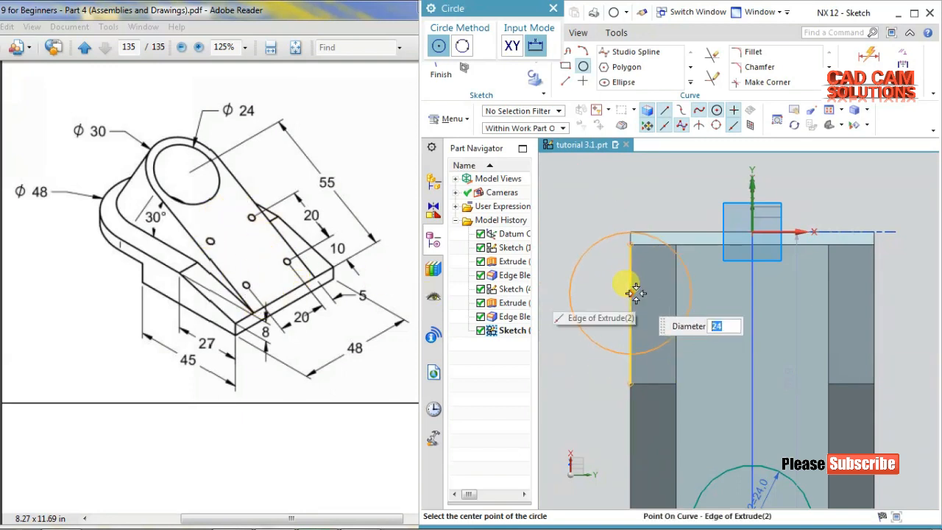
Sketch two 2 mm diameter circles on one side of the inclined face, about 19 mm apart and about 5 mm from its side edge
{"action": "type", "text": "2"}
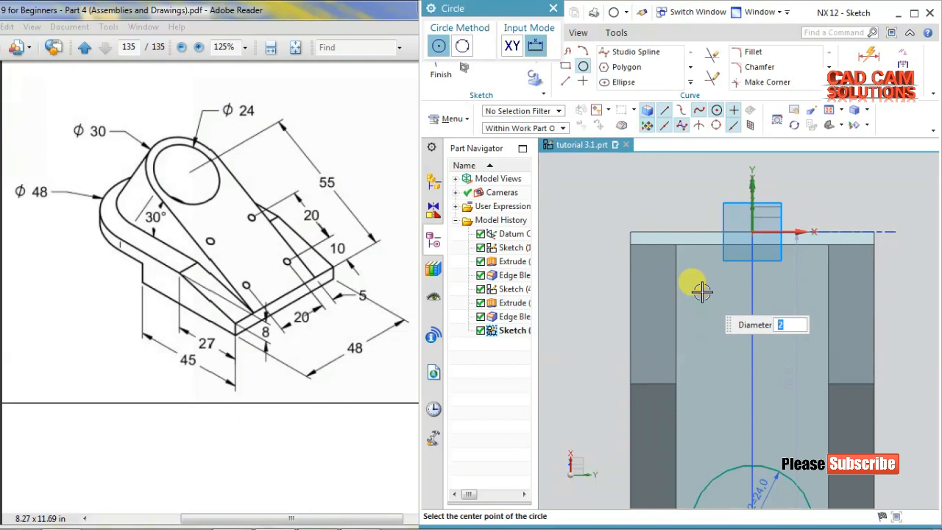
{"action": "scroll", "coordinate": [702, 292], "scroll_direction": "up", "scroll_amount": 1}
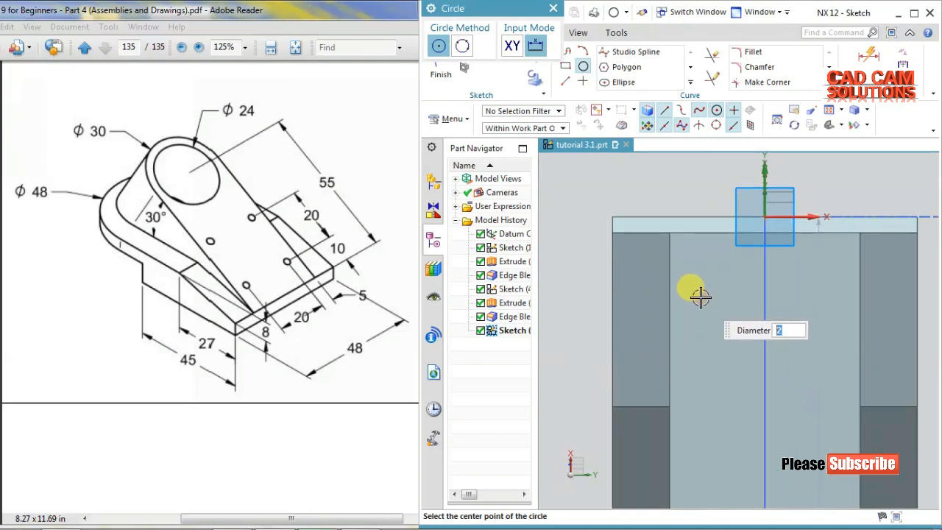
{"action": "left_click", "coordinate": [701, 297]}
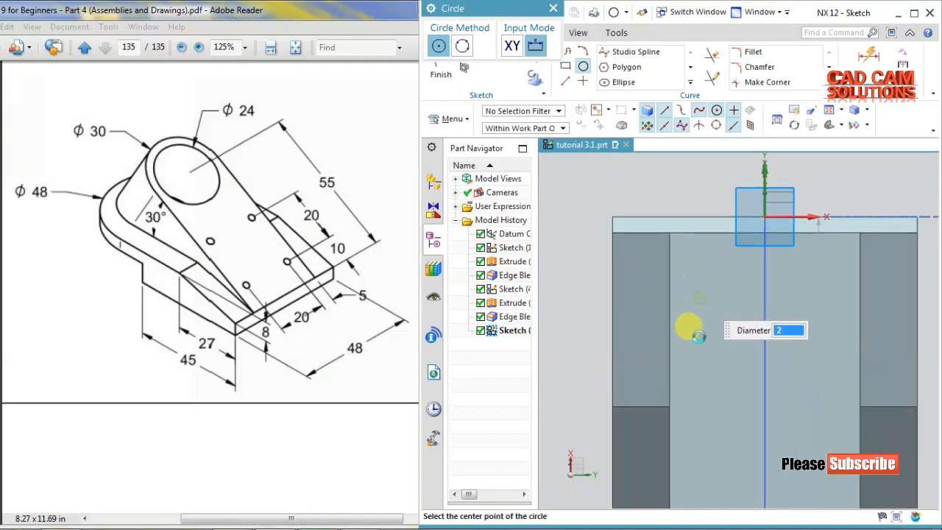
{"action": "left_click", "coordinate": [701, 414]}
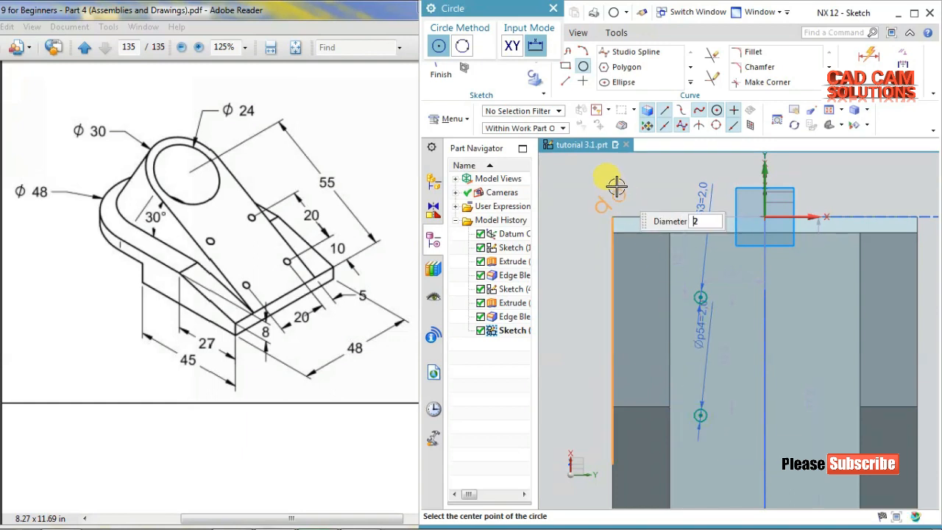
{"action": "key", "text": "Escape"}
Dimension the small circle nearer the inclined face's lower edge at 10 mm from that edge
{"action": "left_click", "coordinate": [863, 53]}
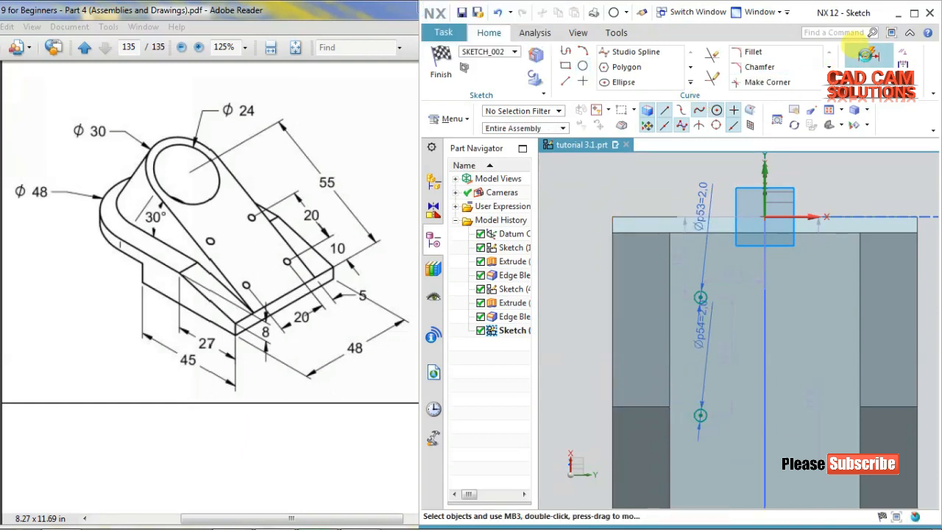
{"action": "left_click", "coordinate": [720, 233]}
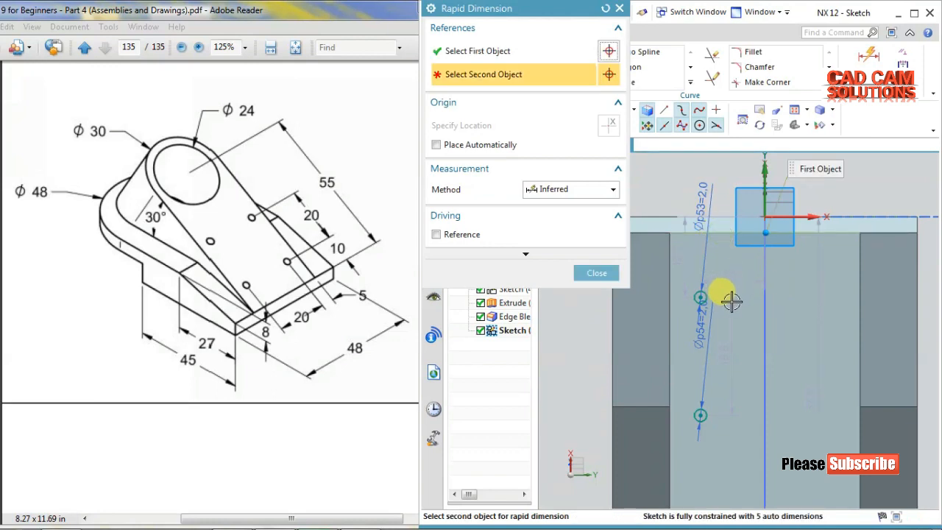
{"action": "left_click", "coordinate": [699, 296]}
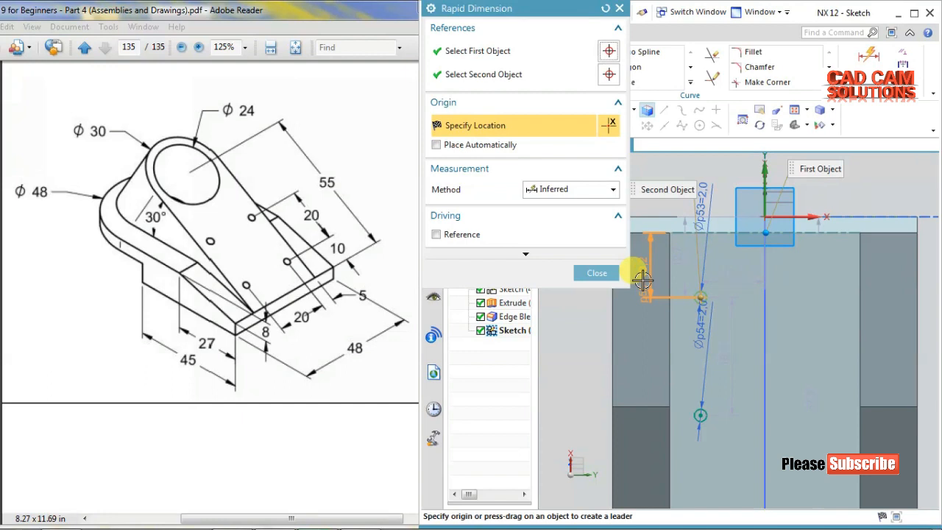
{"action": "left_click", "coordinate": [642, 281]}
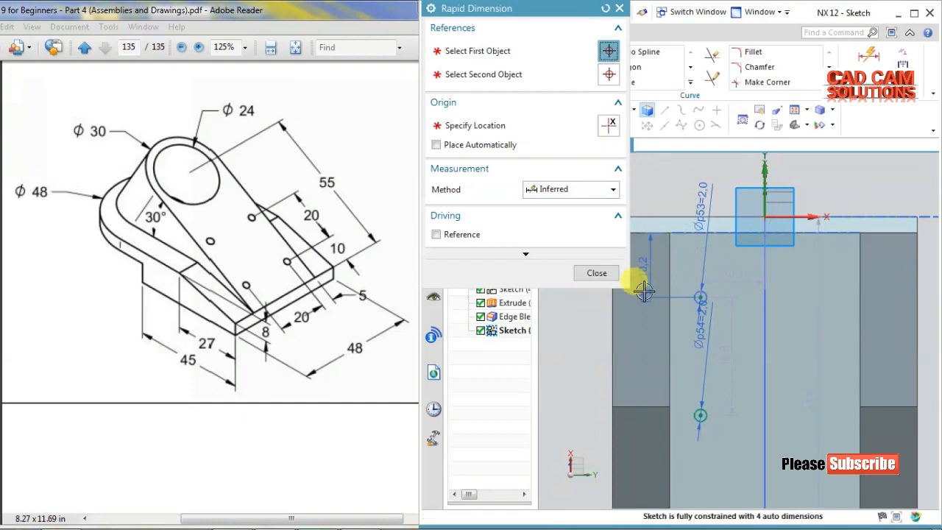
{"action": "type", "text": "10"}
{"action": "key", "text": "Return"}
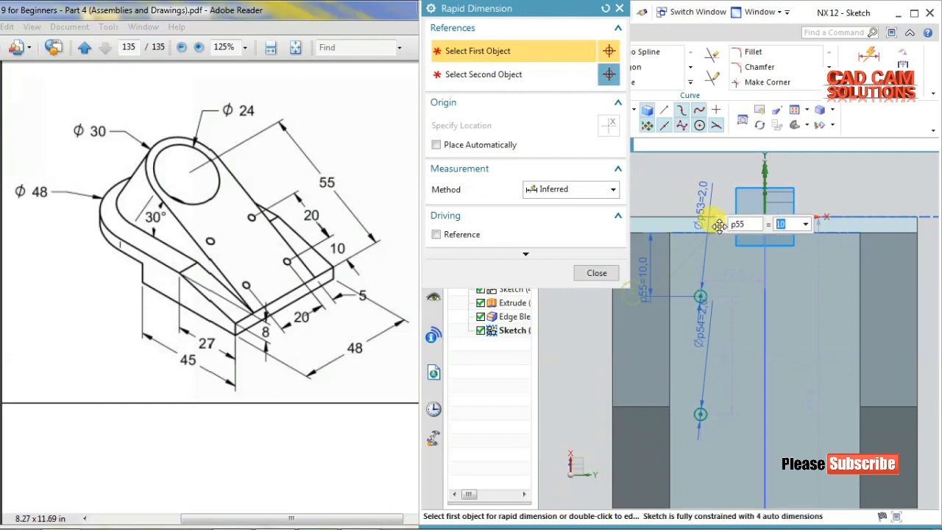
Dimension the centre-to-centre spacing of the two small circles along the inclined face at 20 mm
{"action": "left_click", "coordinate": [701, 296]}
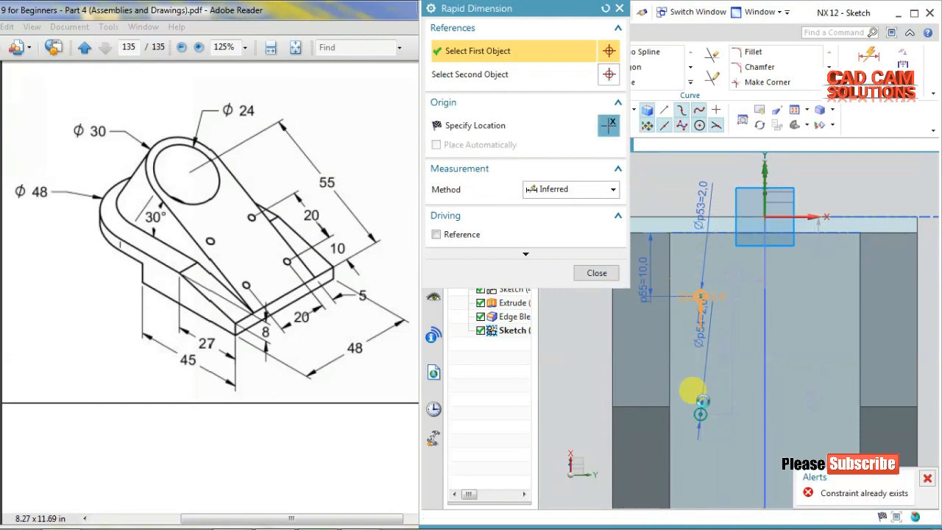
{"action": "left_click", "coordinate": [696, 409]}
{"action": "left_click", "coordinate": [675, 358]}
{"action": "type", "text": "2"}
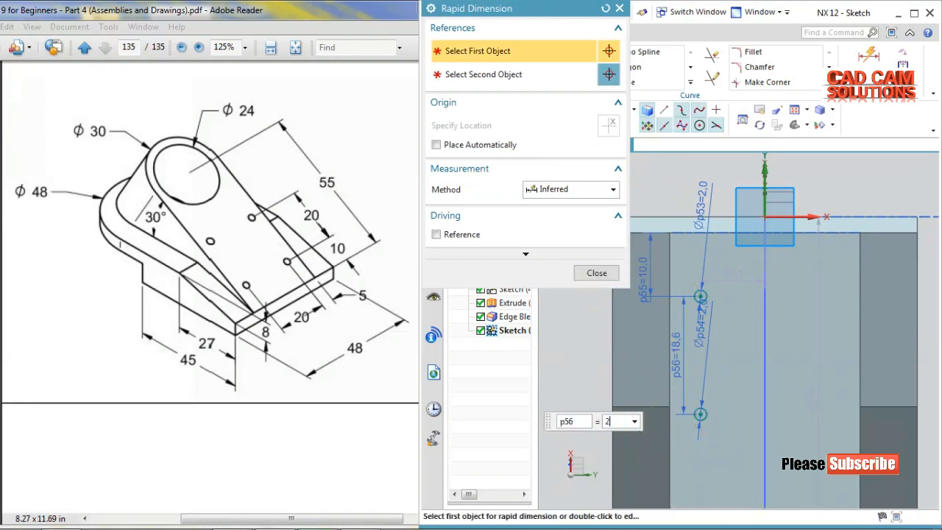
{"action": "type", "text": "0"}
{"action": "key", "text": "Return"}
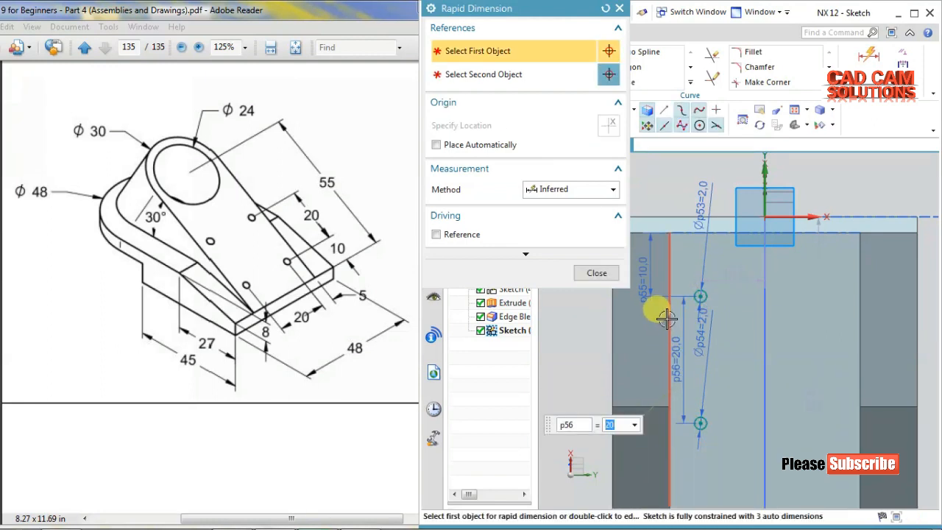
Dimension the lower small circle at 5 mm from the inclined face's side edge and close the dimension command
{"action": "left_click", "coordinate": [666, 317]}
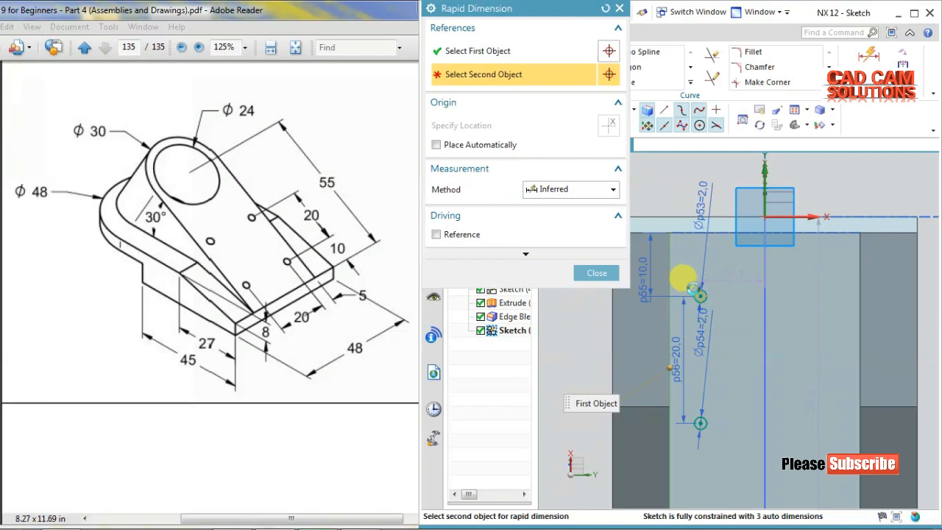
{"action": "left_click", "coordinate": [691, 280]}
{"action": "left_click", "coordinate": [690, 279]}
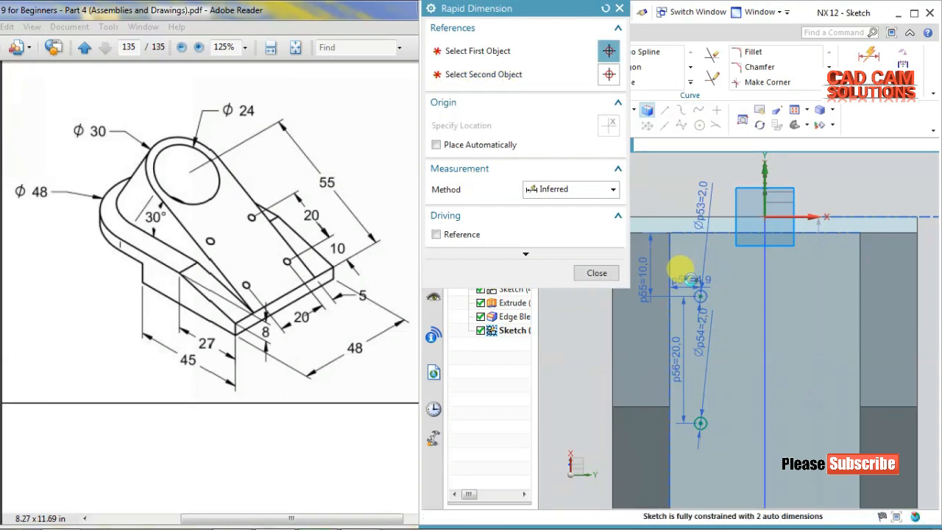
{"action": "type", "text": "5"}
{"action": "key", "text": "Return"}
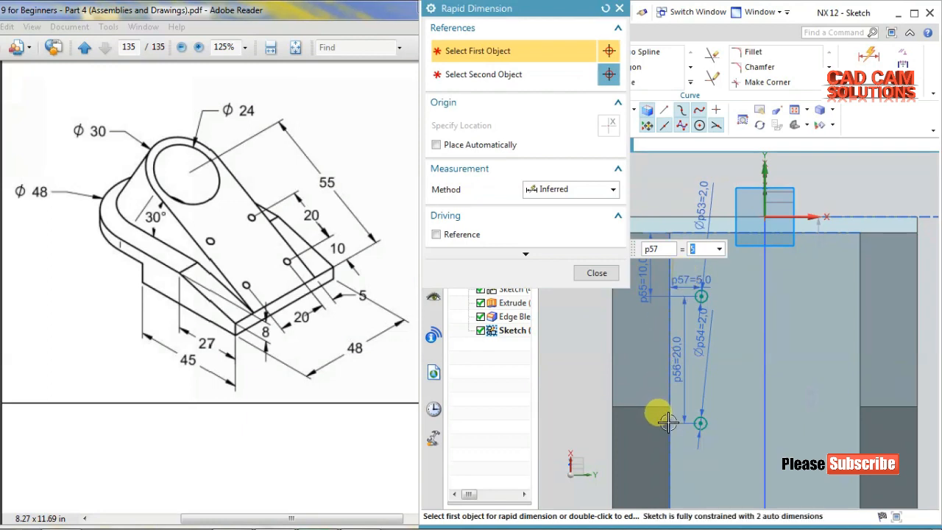
{"action": "left_click", "coordinate": [597, 274]}
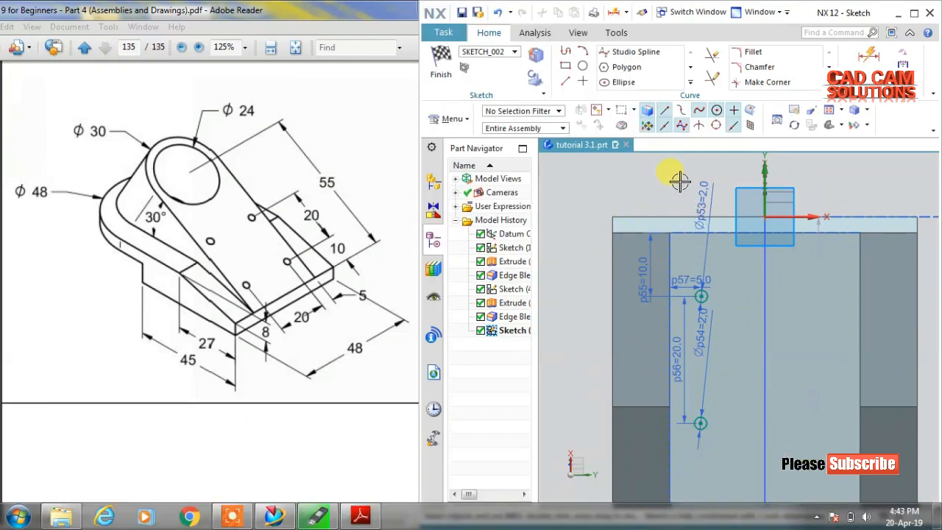
Mirror the two small circles about the sketch's vertical axis and finish the sketch
{"action": "mouse_move", "coordinate": [685, 181]}
{"action": "left_mouse_down"}
{"action": "mouse_move", "coordinate": [720, 364]}
{"action": "mouse_move", "coordinate": [717, 448]}
{"action": "left_mouse_up"}
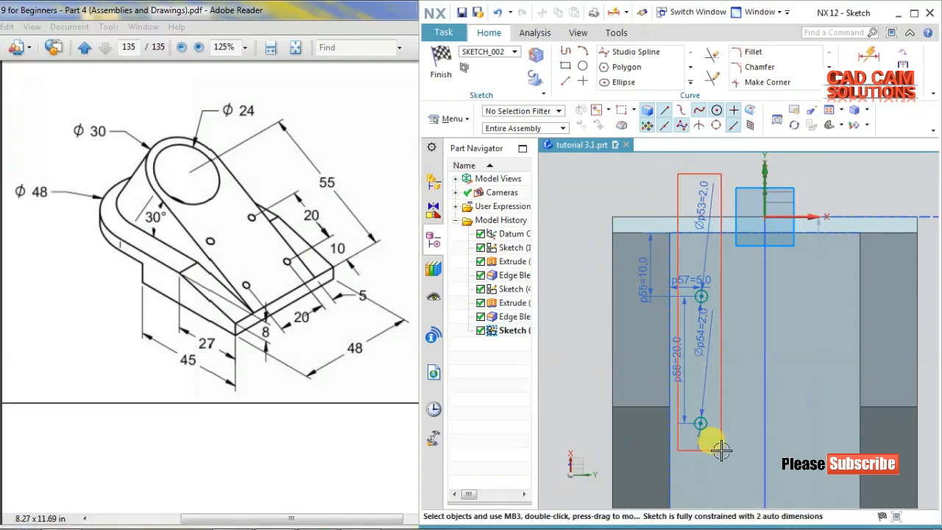
{"action": "left_click", "coordinate": [691, 82]}
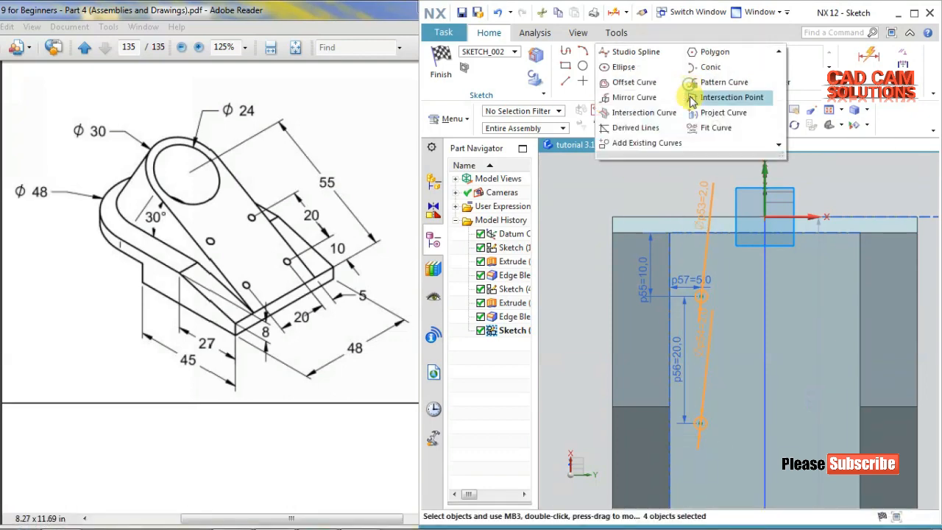
{"action": "left_click", "coordinate": [631, 97]}
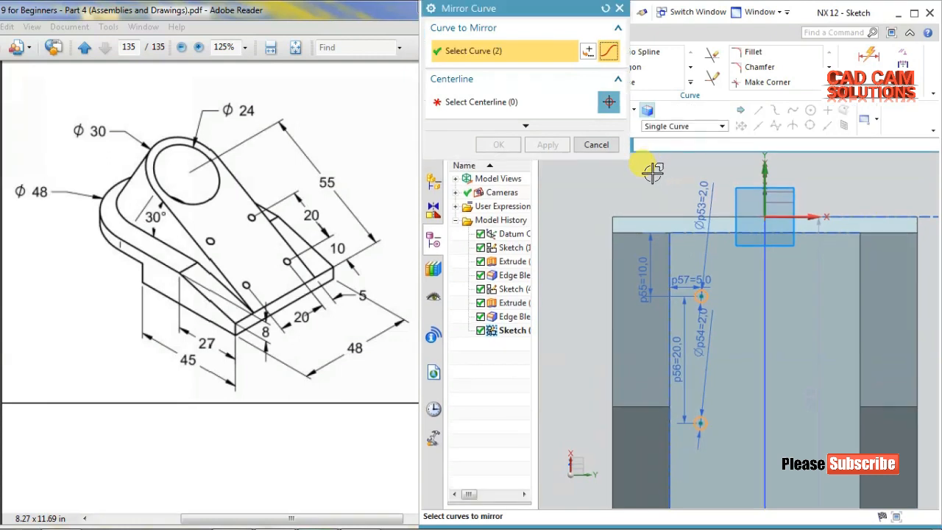
{"action": "left_click", "coordinate": [537, 102]}
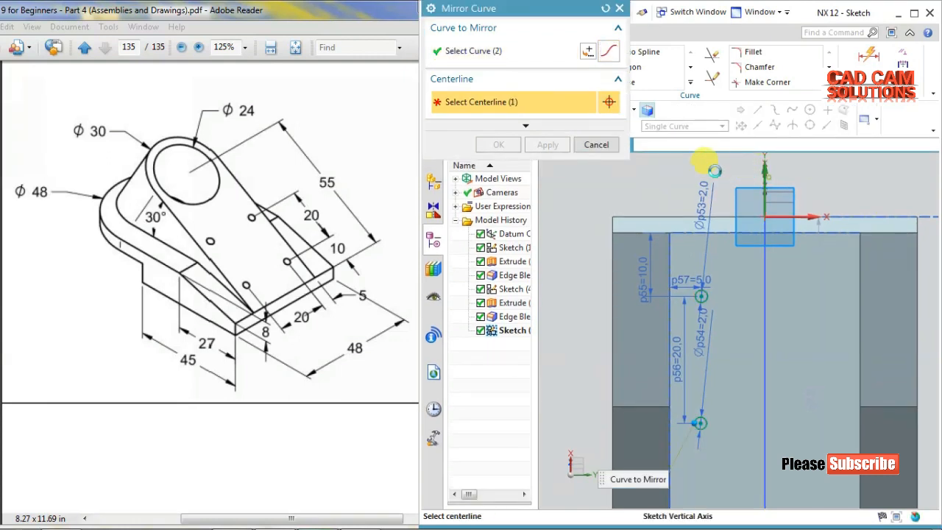
{"action": "left_click", "coordinate": [749, 174]}
{"action": "left_click", "coordinate": [498, 145]}
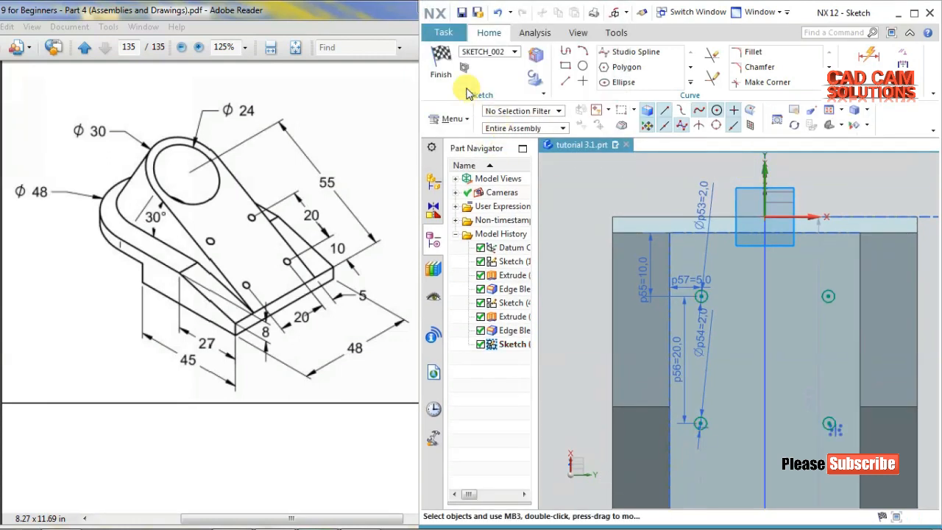
{"action": "left_click", "coordinate": [442, 65]}
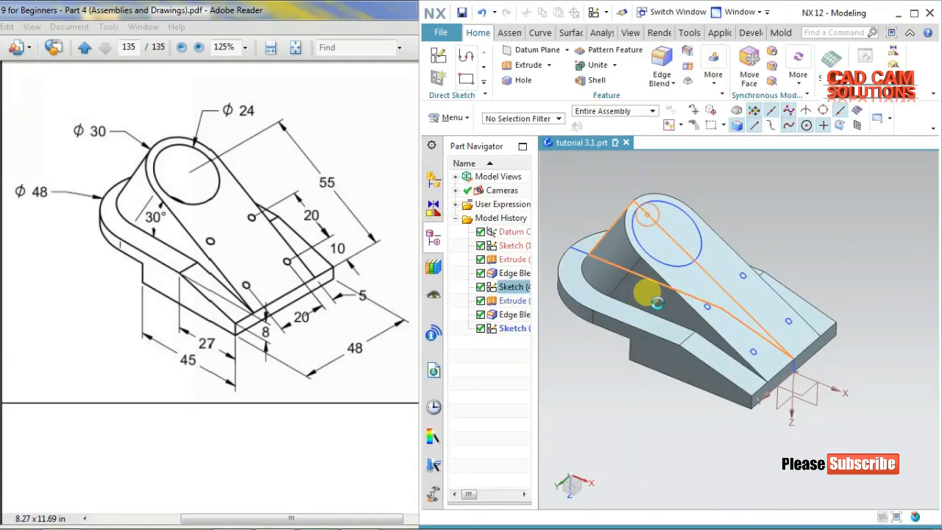
Hide the support's profile sketch and extrude the five hole circles as a subtraction, with start Through All and end 15 mm
{"action": "right_click_drag", "start_coordinate": [581, 252], "coordinate": [576, 395]}
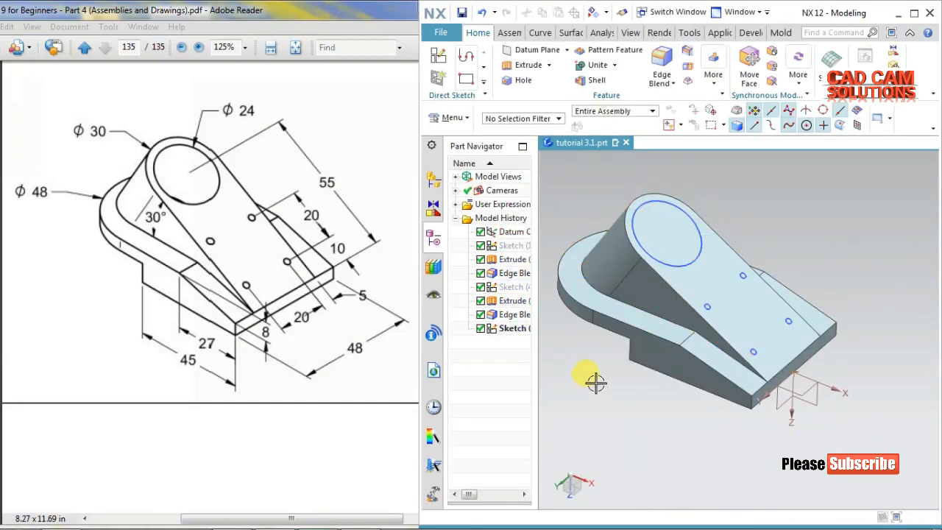
{"action": "left_click", "coordinate": [530, 65]}
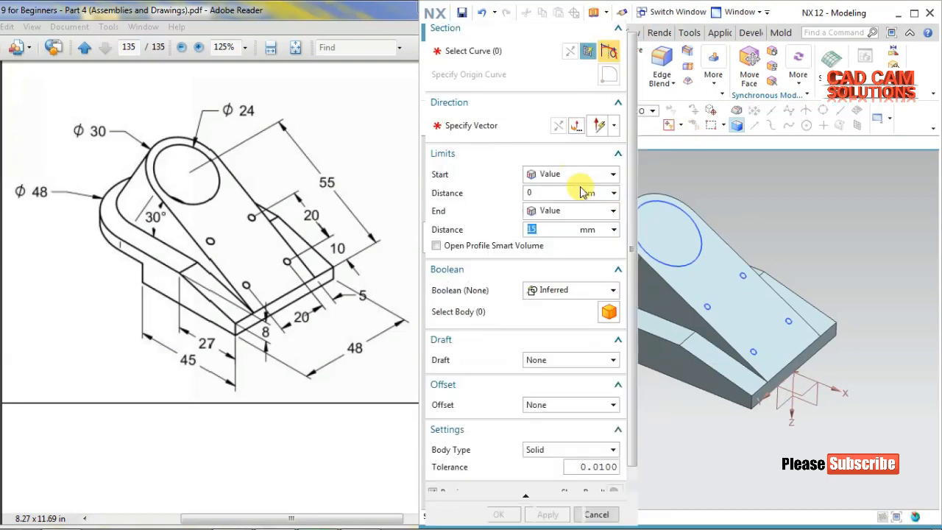
{"action": "left_click", "coordinate": [690, 218]}
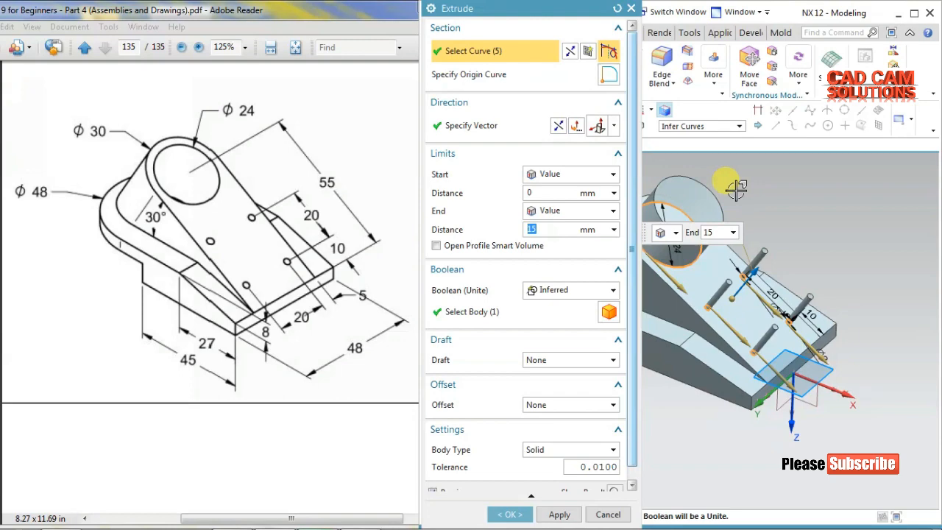
{"action": "left_click", "coordinate": [559, 127]}
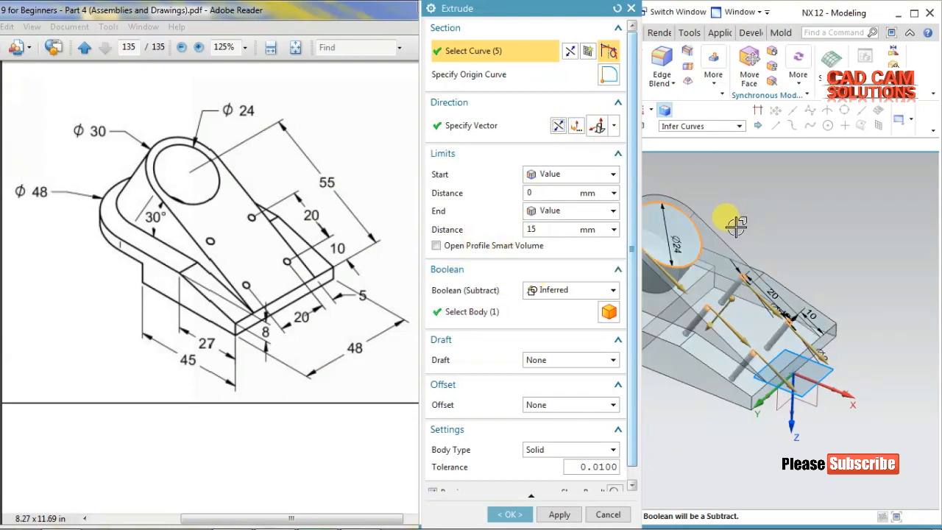
{"action": "left_click", "coordinate": [545, 175]}
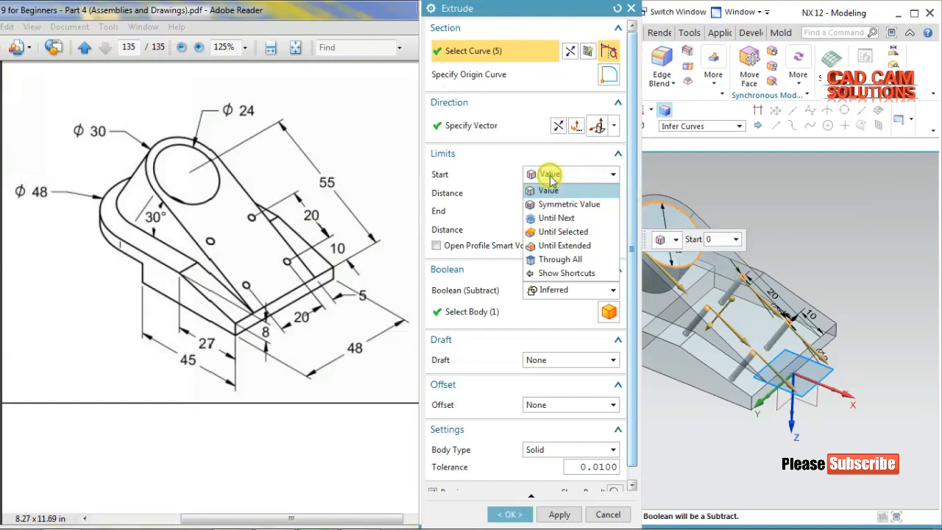
{"action": "left_click", "coordinate": [556, 261]}
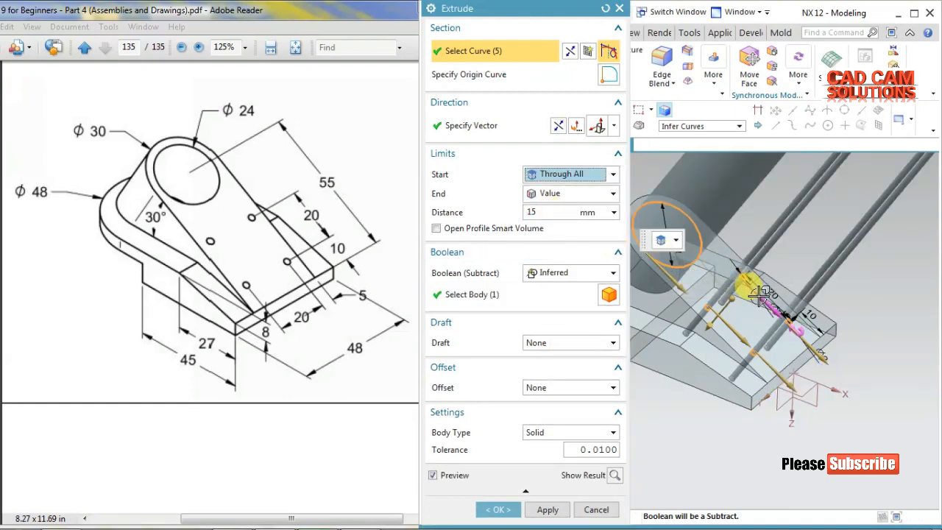
{"action": "scroll", "coordinate": [752, 287], "scroll_direction": "down", "scroll_amount": 2}
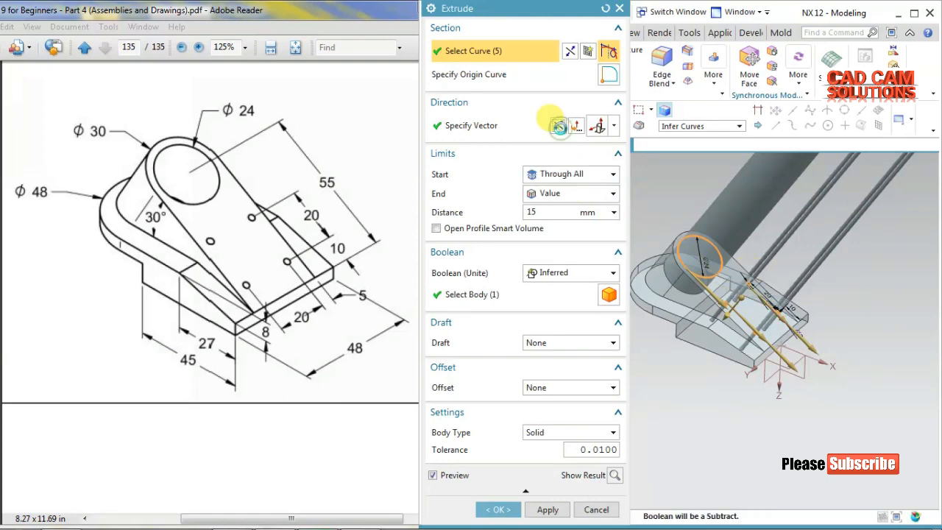
{"action": "left_click", "coordinate": [560, 129]}
{"action": "left_click", "coordinate": [560, 129]}
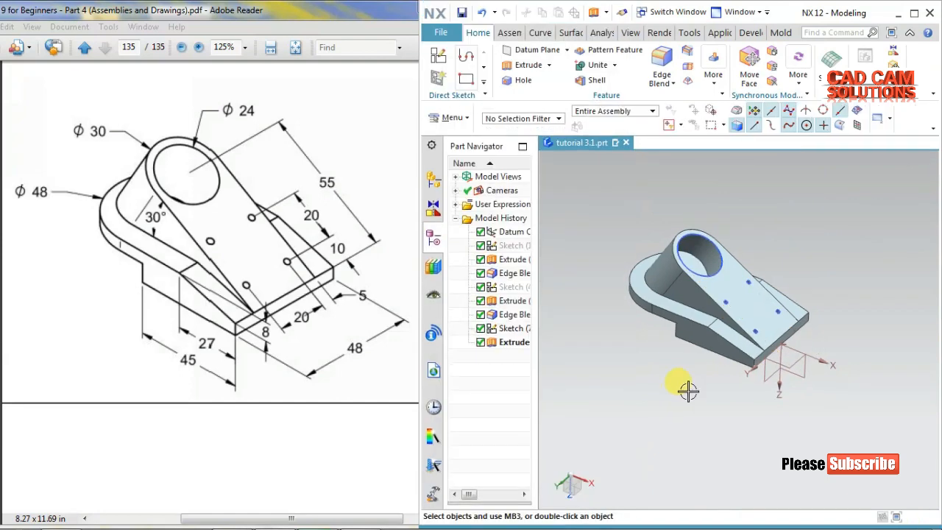
Edit the hole extrusion, switching its start limit to Value and lengthening the cut past the inclined support
{"action": "mouse_move", "coordinate": [677, 362]}
{"action": "middle_mouse_down"}
{"action": "mouse_move", "coordinate": [648, 403]}
{"action": "mouse_move", "coordinate": [591, 400]}
{"action": "mouse_move", "coordinate": [656, 375]}
{"action": "mouse_move", "coordinate": [658, 361]}
{"action": "middle_mouse_up"}
{"action": "left_click", "coordinate": [694, 264]}
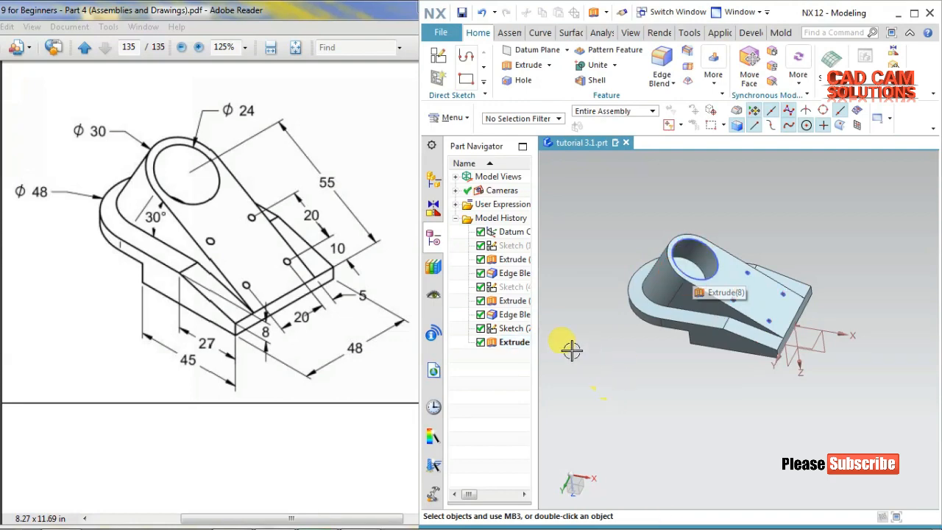
{"action": "left_click", "coordinate": [508, 342]}
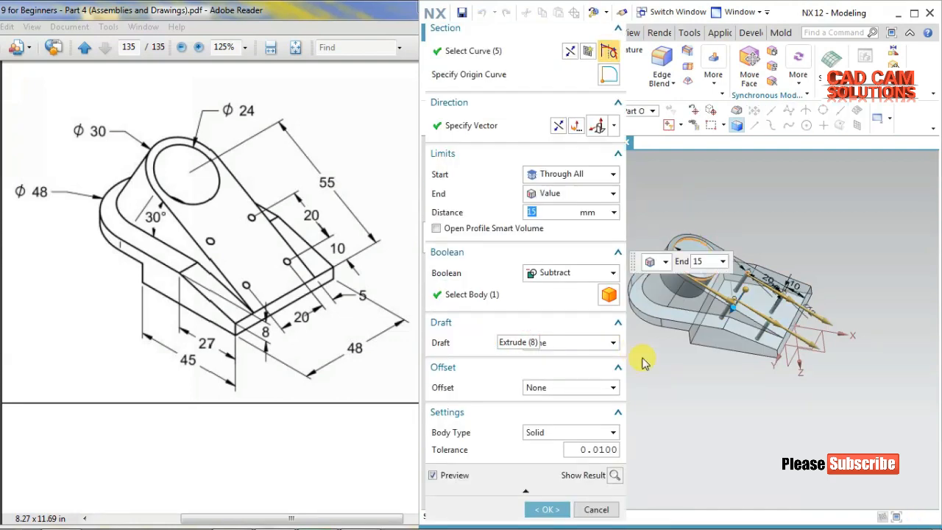
{"action": "left_click", "coordinate": [564, 173]}
{"action": "left_click", "coordinate": [549, 191]}
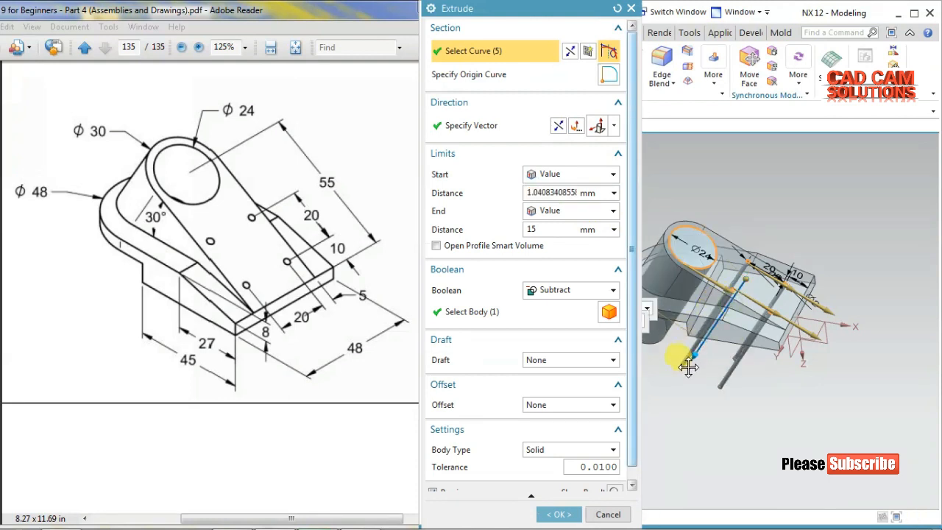
{"action": "left_click", "coordinate": [558, 513]}
Hide the hole circle sketch on the inclined face
{"action": "mouse_move", "coordinate": [674, 409]}
{"action": "middle_mouse_down"}
{"action": "mouse_move", "coordinate": [655, 420]}
{"action": "mouse_move", "coordinate": [658, 429]}
{"action": "mouse_move", "coordinate": [677, 387]}
{"action": "mouse_move", "coordinate": [688, 388]}
{"action": "mouse_move", "coordinate": [668, 380]}
{"action": "mouse_move", "coordinate": [673, 396]}
{"action": "mouse_move", "coordinate": [663, 380]}
{"action": "mouse_move", "coordinate": [666, 395]}
{"action": "middle_mouse_up"}
{"action": "scroll", "coordinate": [698, 264], "scroll_direction": "up", "scroll_amount": 2}
{"action": "right_click_drag", "start_coordinate": [712, 282], "coordinate": [708, 353]}
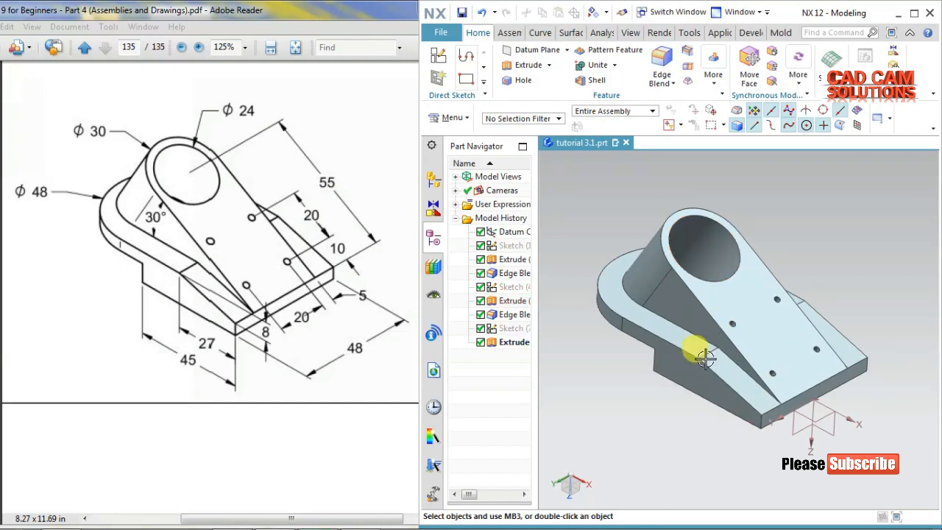
{"action": "mouse_move", "coordinate": [646, 407]}
{"action": "middle_mouse_down"}
{"action": "mouse_move", "coordinate": [665, 390]}
{"action": "mouse_move", "coordinate": [638, 387]}
{"action": "mouse_move", "coordinate": [651, 409]}
{"action": "mouse_move", "coordinate": [641, 393]}
{"action": "middle_mouse_up"}
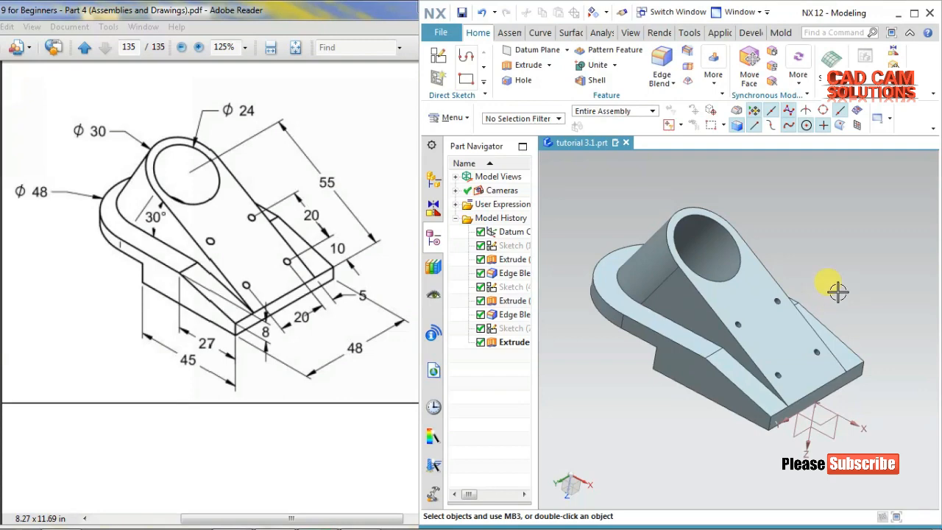
{"action": "left_click", "coordinate": [229, 517]}
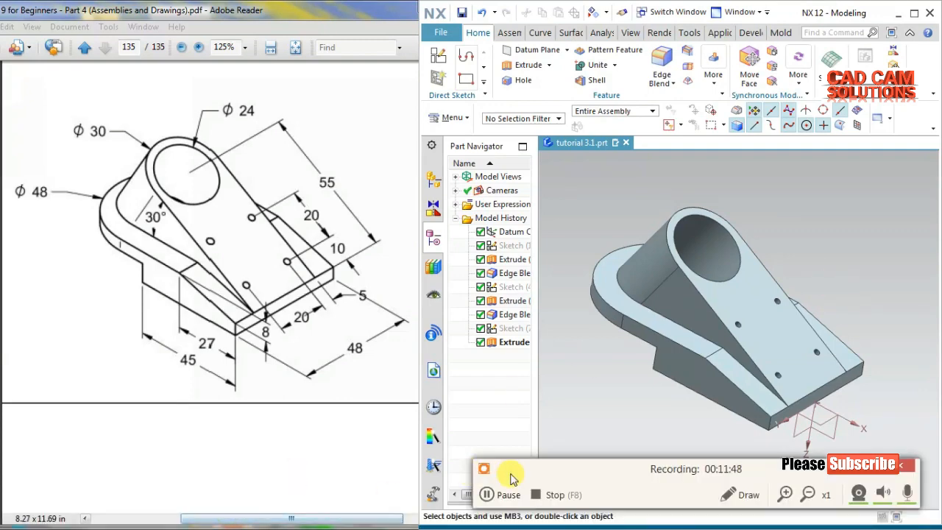